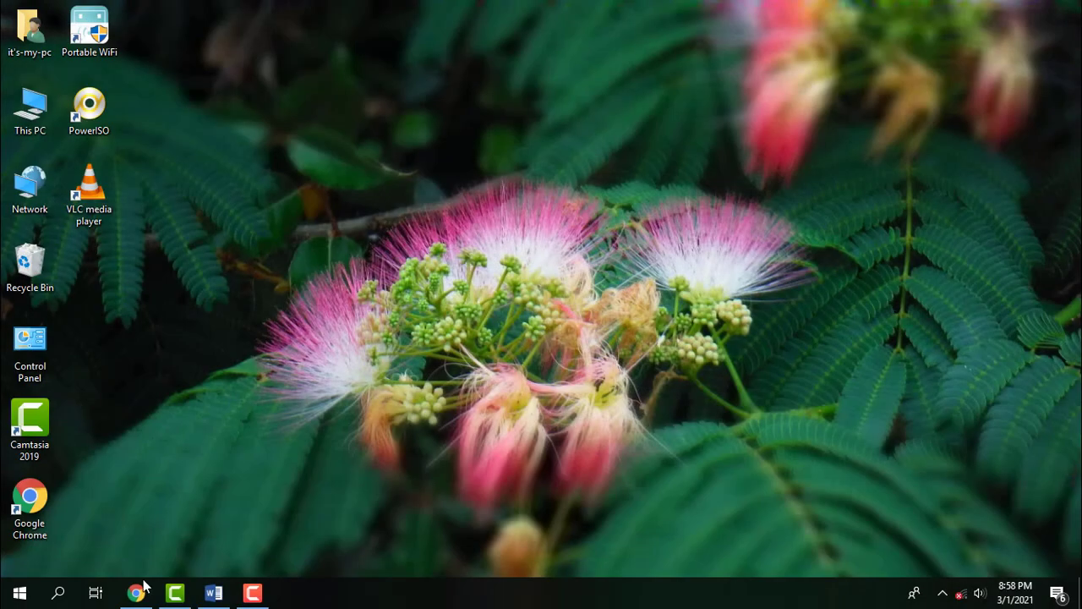
Bring up page 9 of 8.Network+.pdf in Chrome, then switch to the blank Word Document1.
click(142, 588)
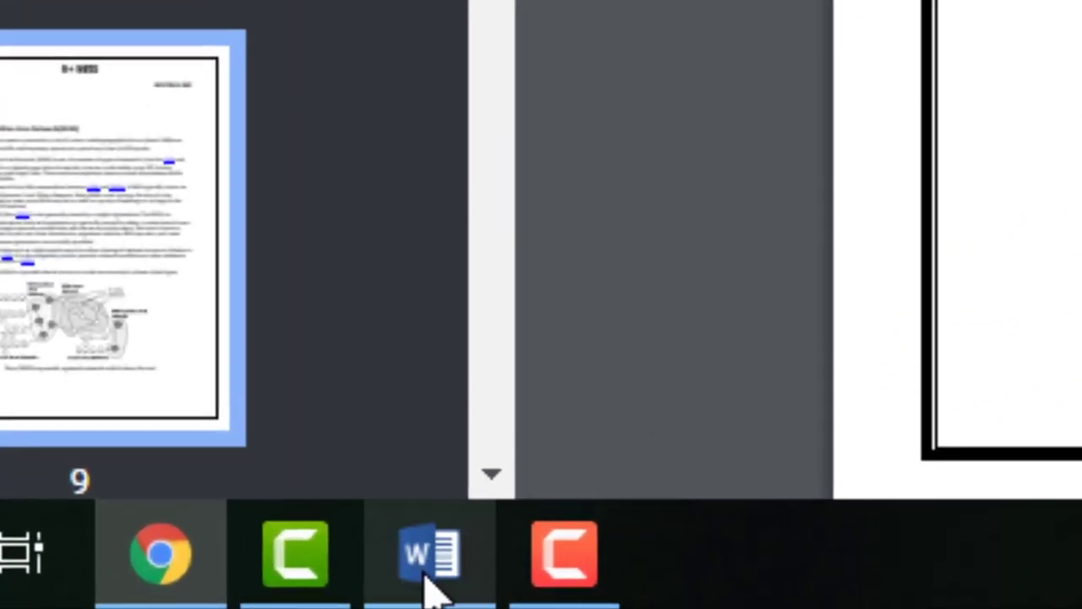
click(427, 575)
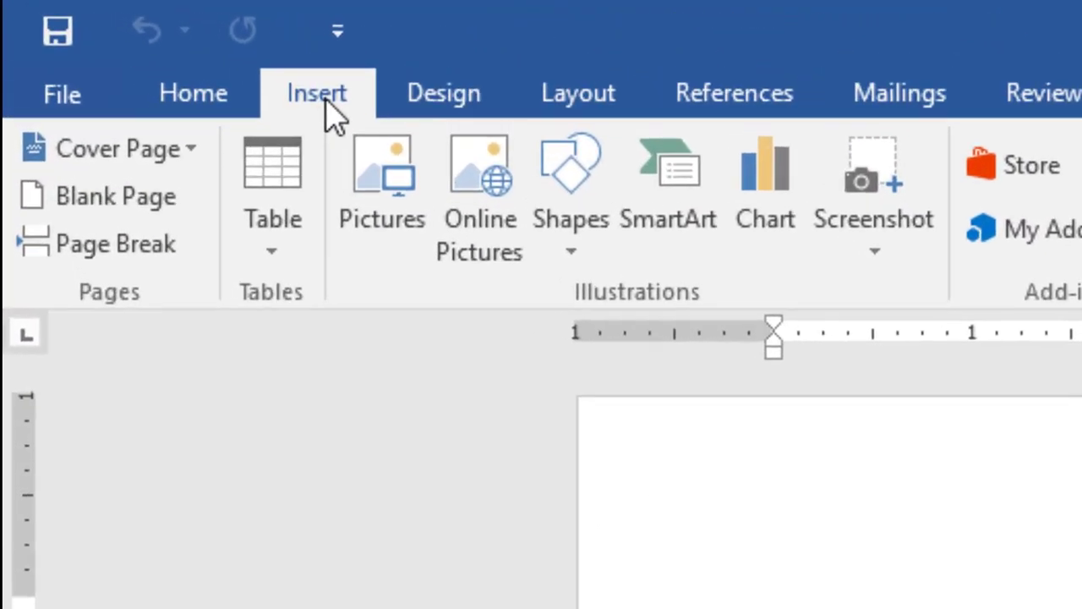
Insert a Screenshot of the Chrome window showing page 9 of 8.Network+.pdf.
click(121, 34)
click(896, 250)
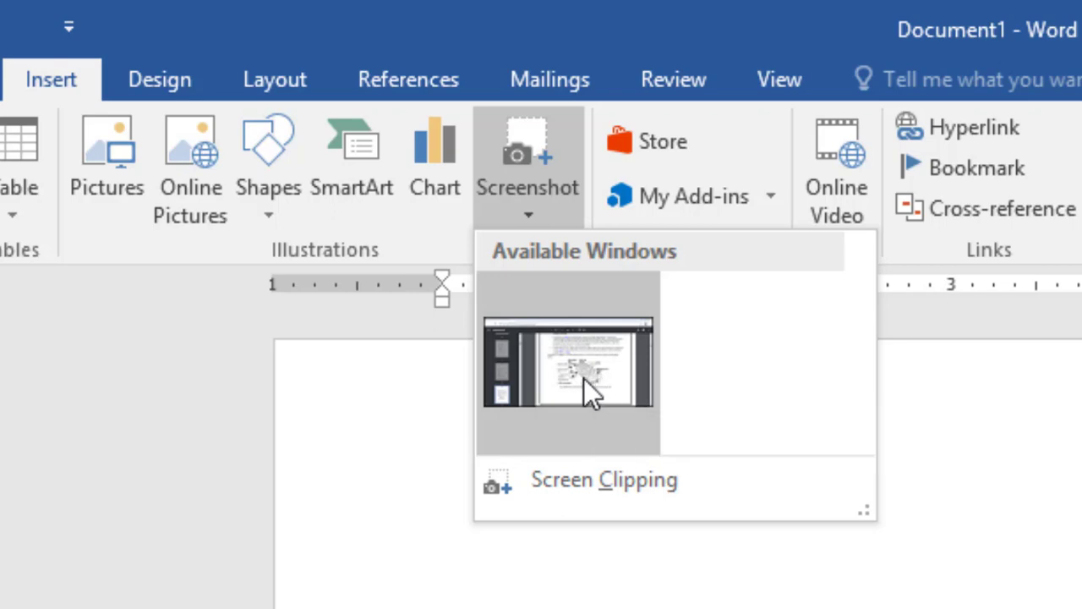
click(584, 378)
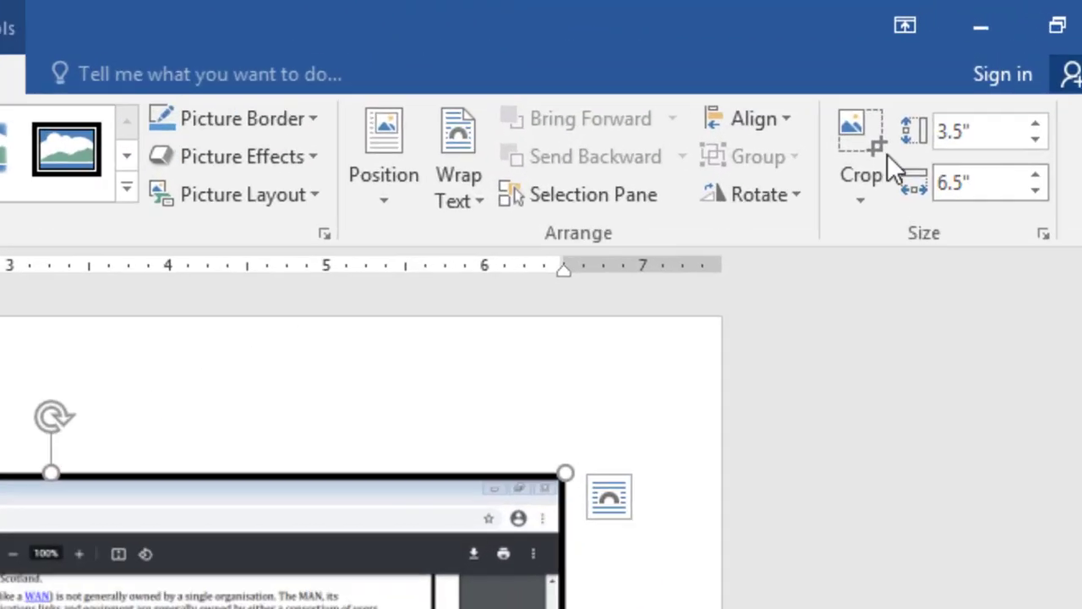
Crop the screenshot down to just the MAN diagram and its caption.
click(934, 66)
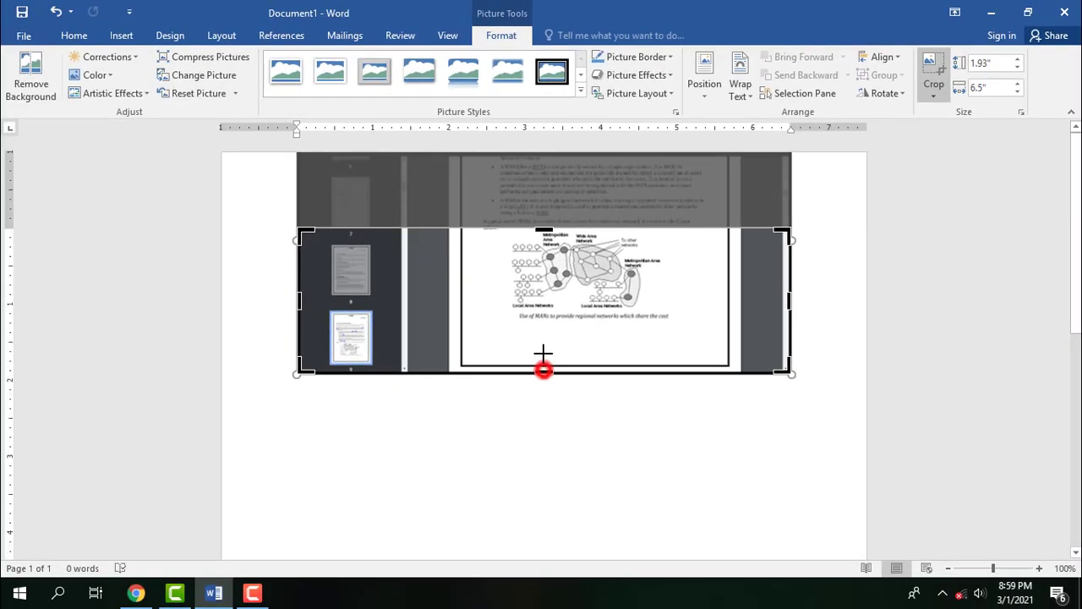
drag(511, 403, 513, 348)
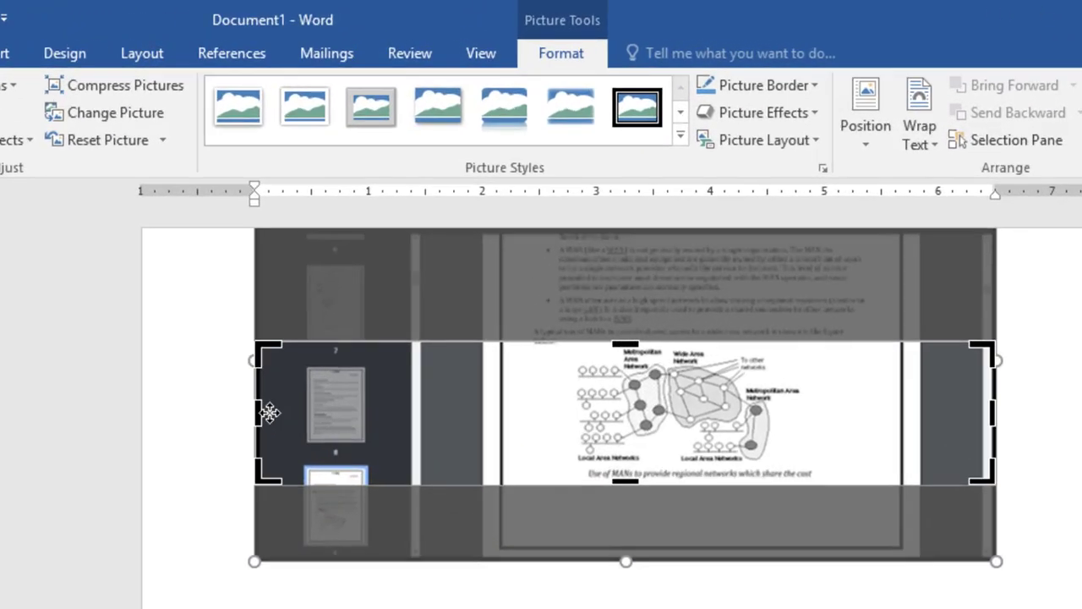
drag(288, 312, 499, 312)
drag(537, 413, 568, 415)
drag(687, 415, 515, 432)
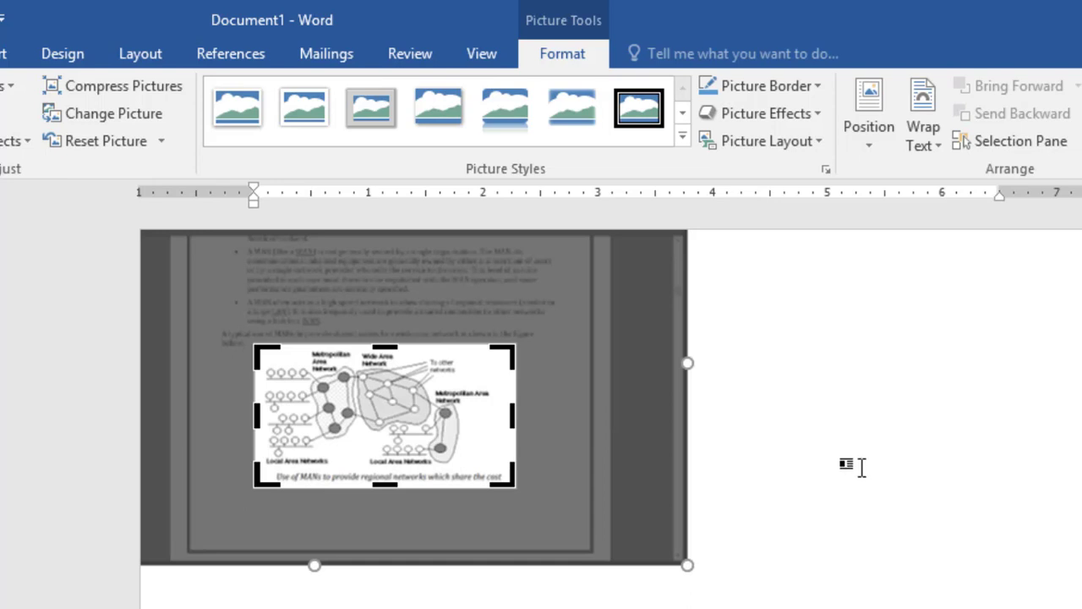
click(861, 467)
Enlarge the cropped diagram proportionally to about 2.66 by 4.81 inches.
click(404, 453)
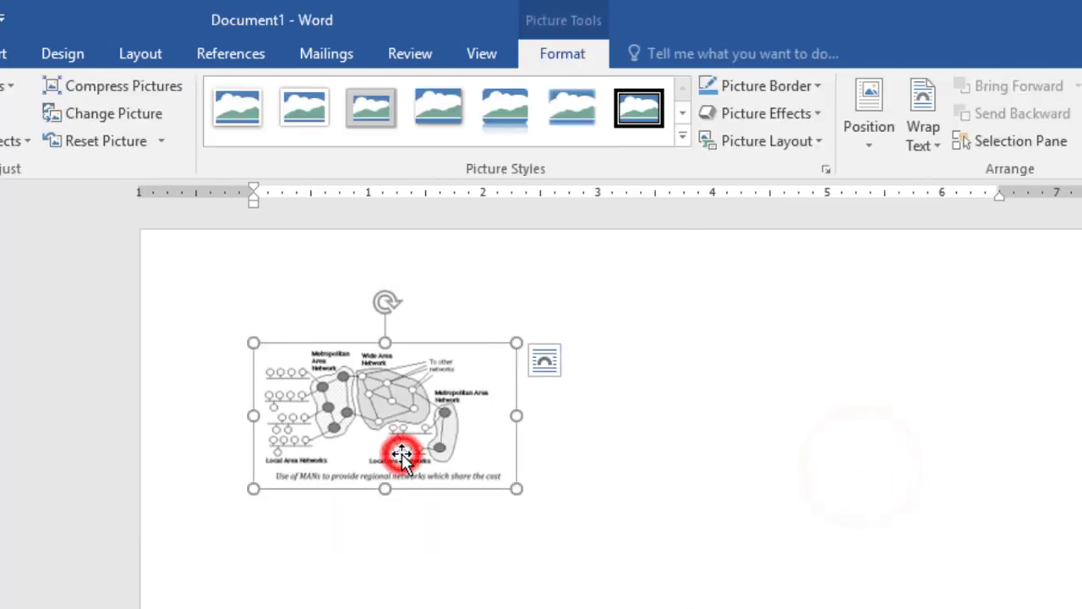
drag(515, 489, 668, 608)
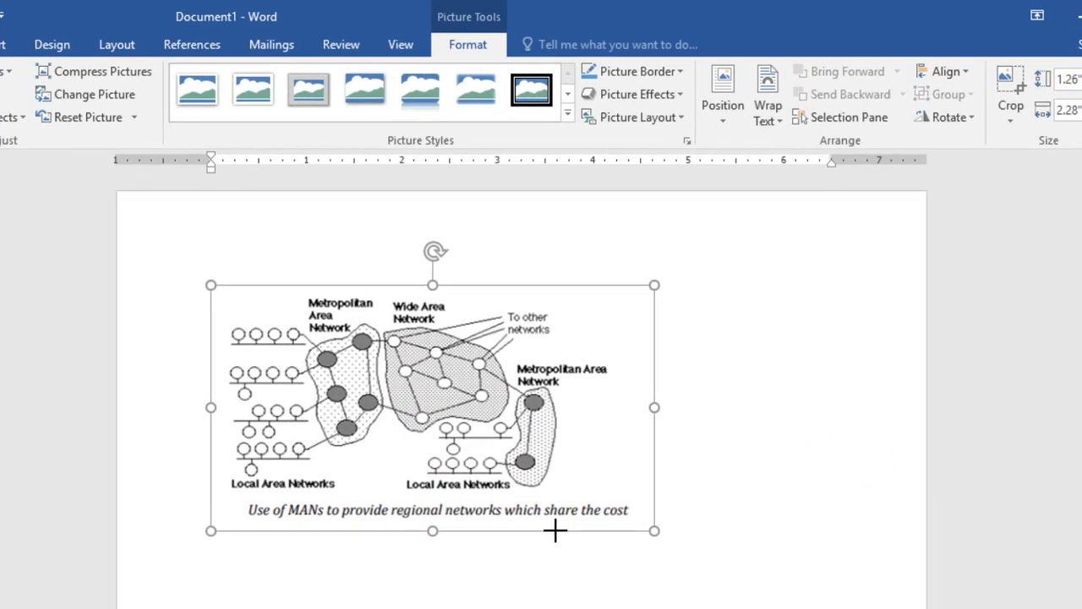
drag(555, 530, 560, 539)
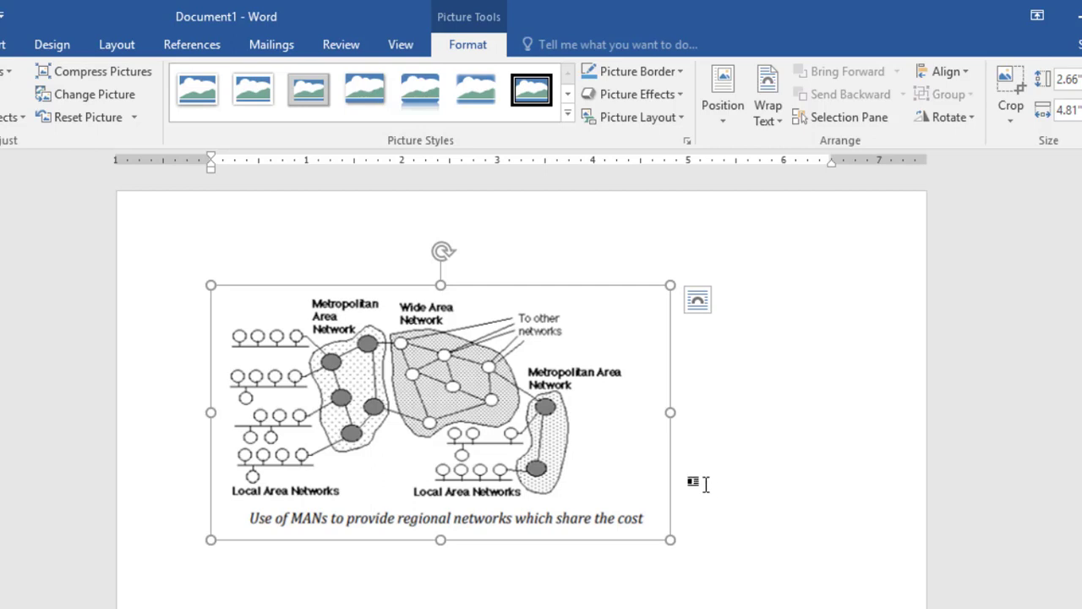
Widen the diagram to nearly text width and add a =rand(1,5) sample paragraph below it.
drag(670, 539, 715, 563)
click(232, 587)
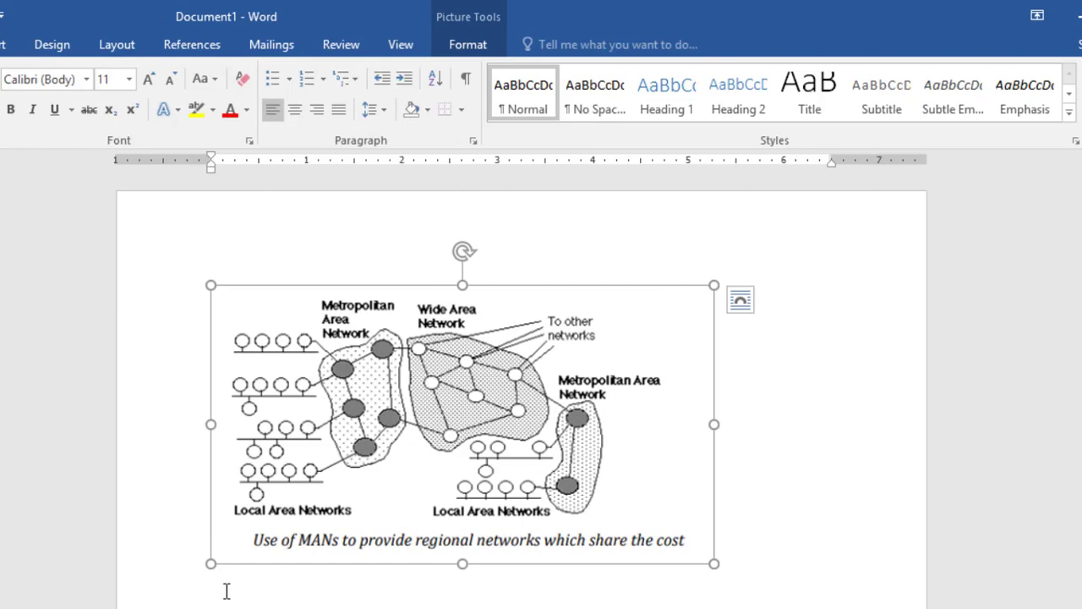
click(467, 480)
key(End)
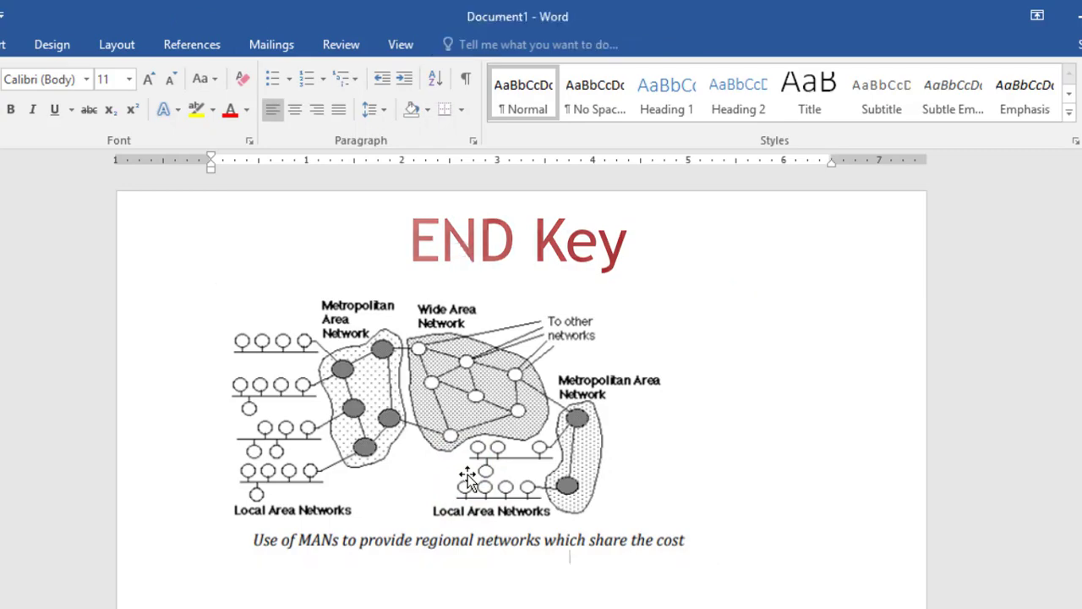
key(Return)
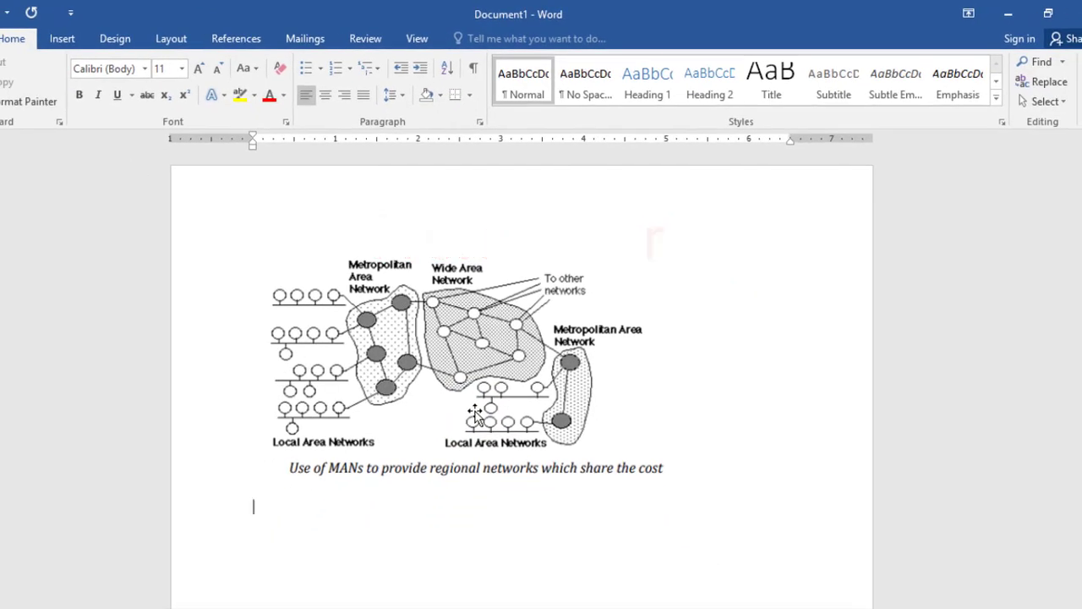
text(=rand()
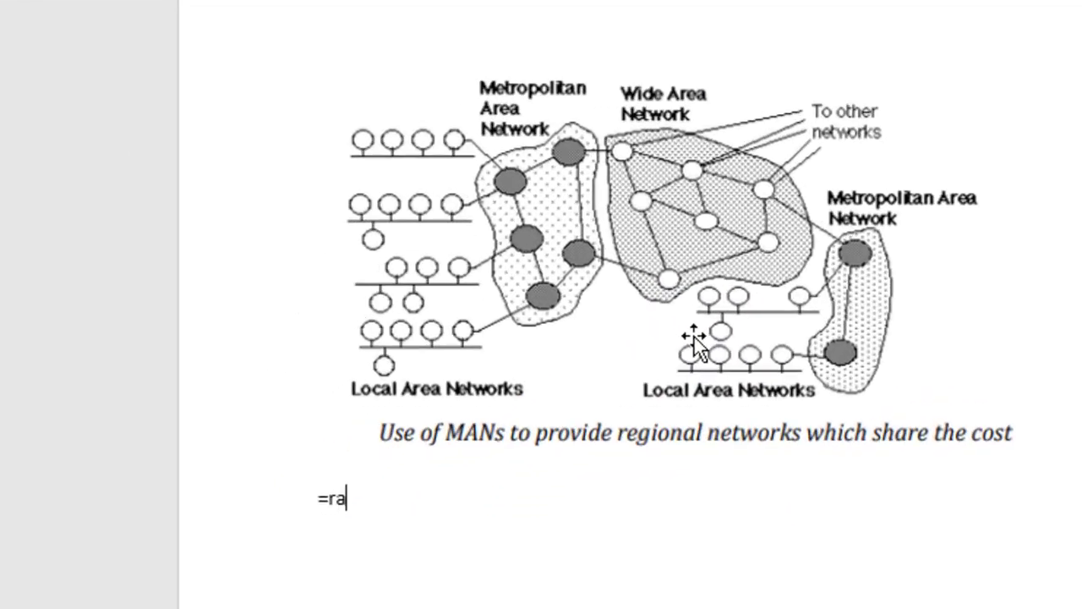
text(1,1)
key(BackSpace)
text(5))
key(Return)
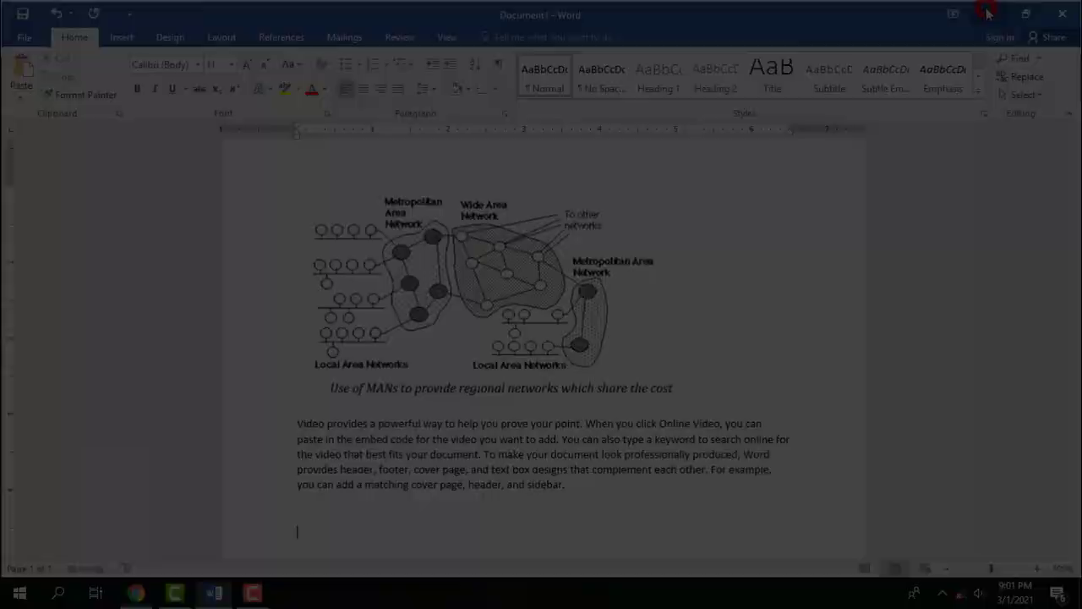
Minimize Word to show page 9 of 8.Network+.pdf in Chrome.
click(988, 12)
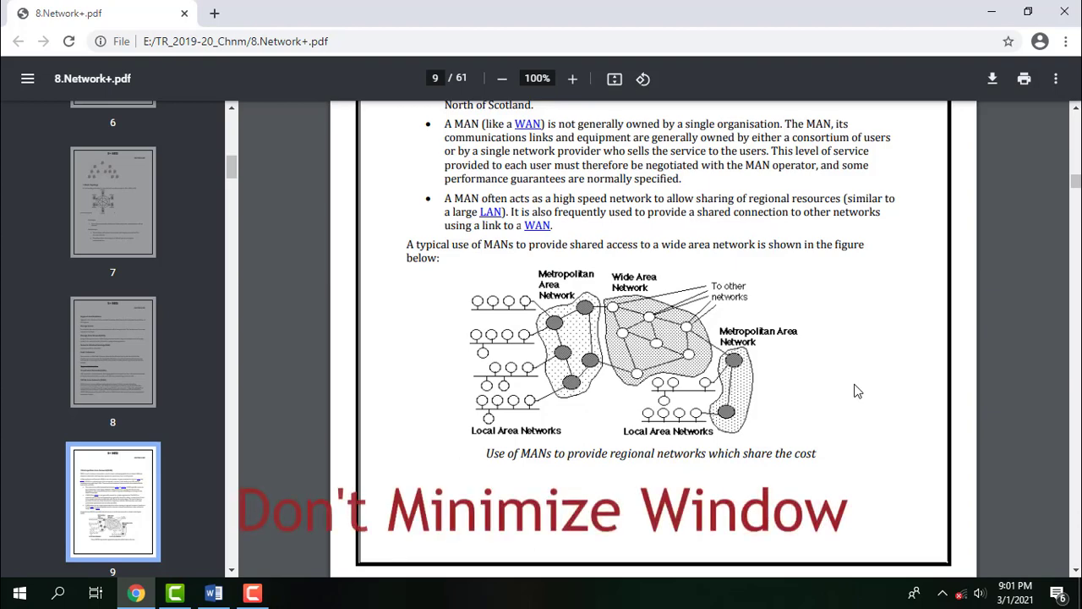
Insert a Screen Clipping of the MAN diagram and caption below the sample paragraph.
click(213, 593)
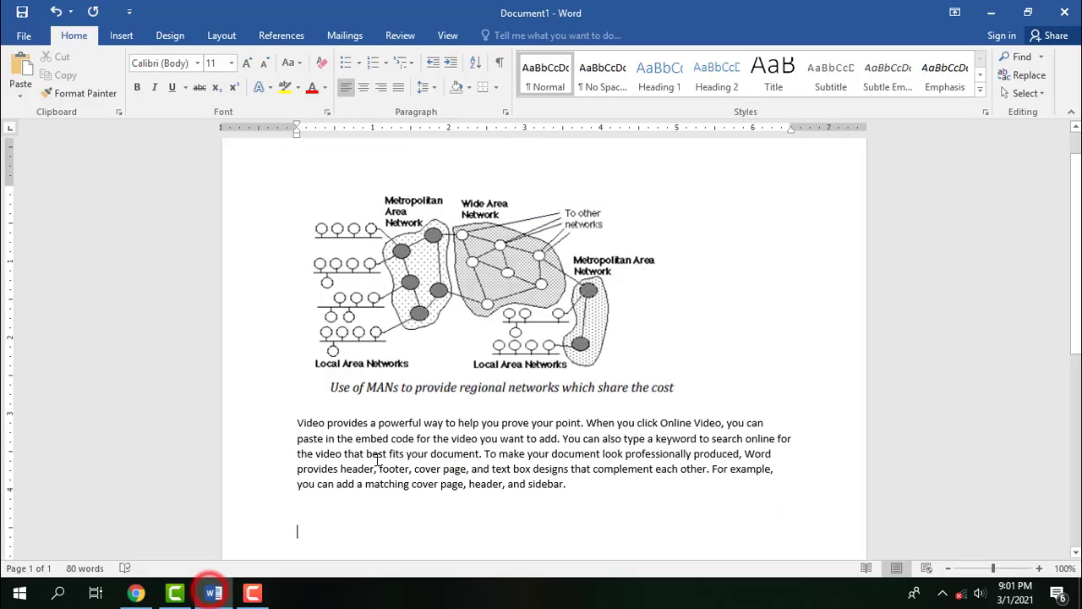
scroll(476, 421, down, 5)
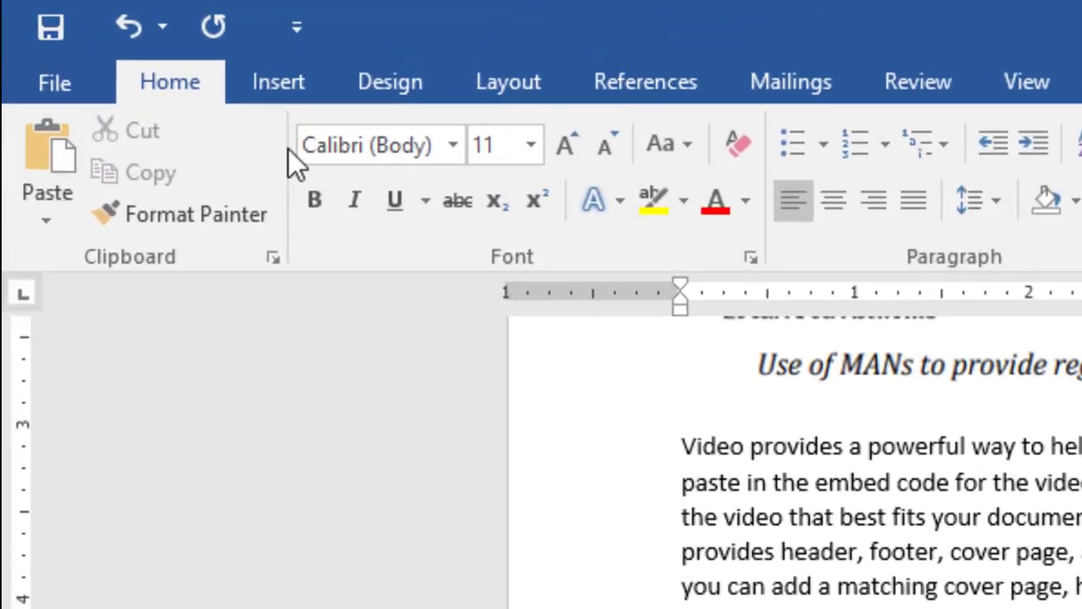
click(121, 39)
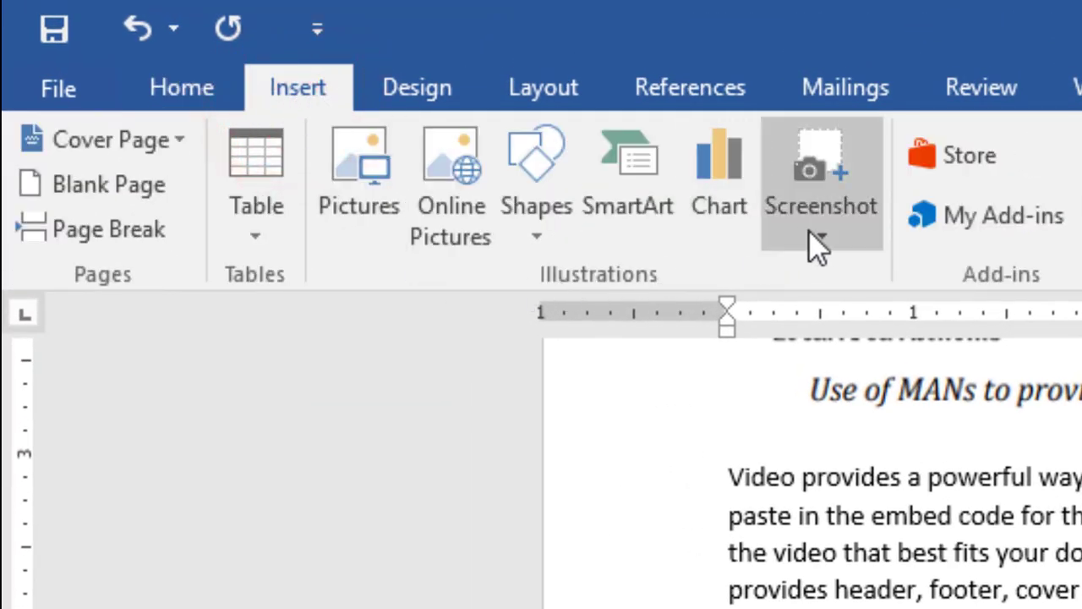
click(832, 230)
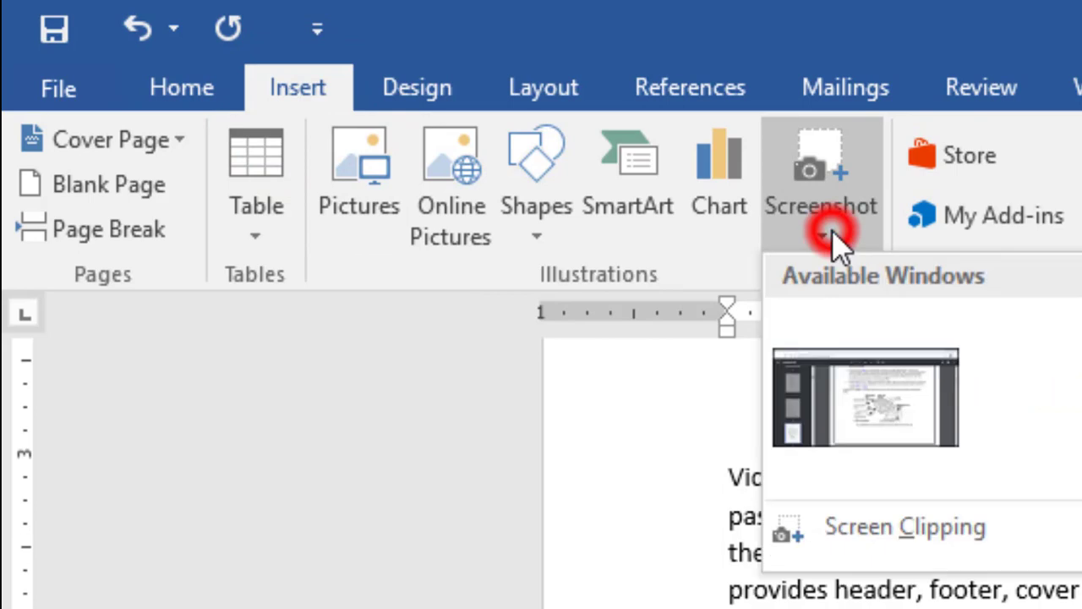
click(885, 529)
drag(454, 259, 833, 473)
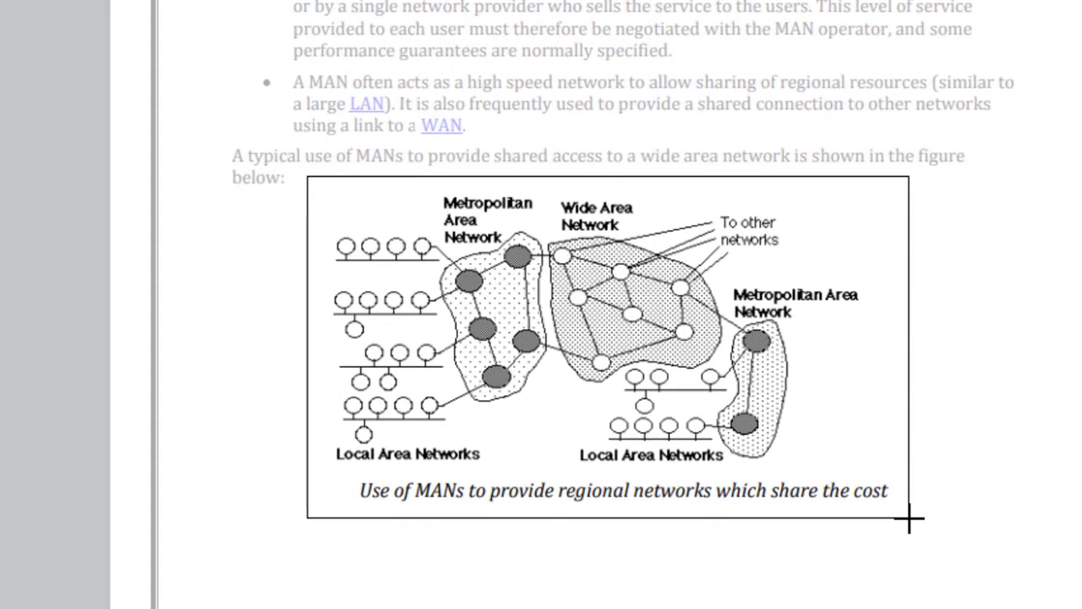
drag(909, 520, 909, 519)
Resize the clipped diagram to a small size and deselect it, leaving an empty line below.
scroll(497, 362, down, 3)
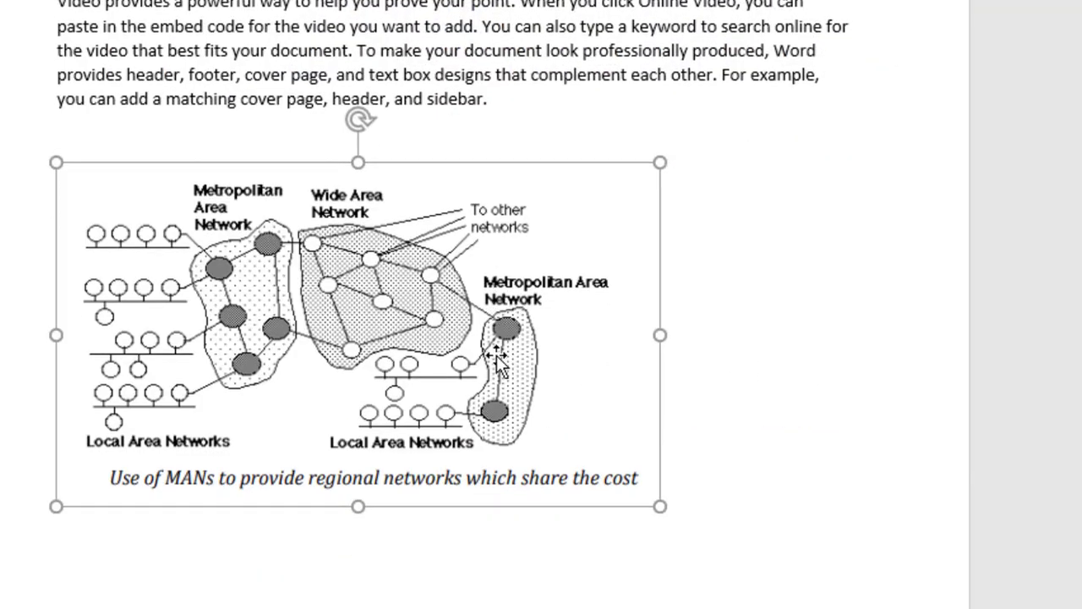
drag(661, 461, 418, 322)
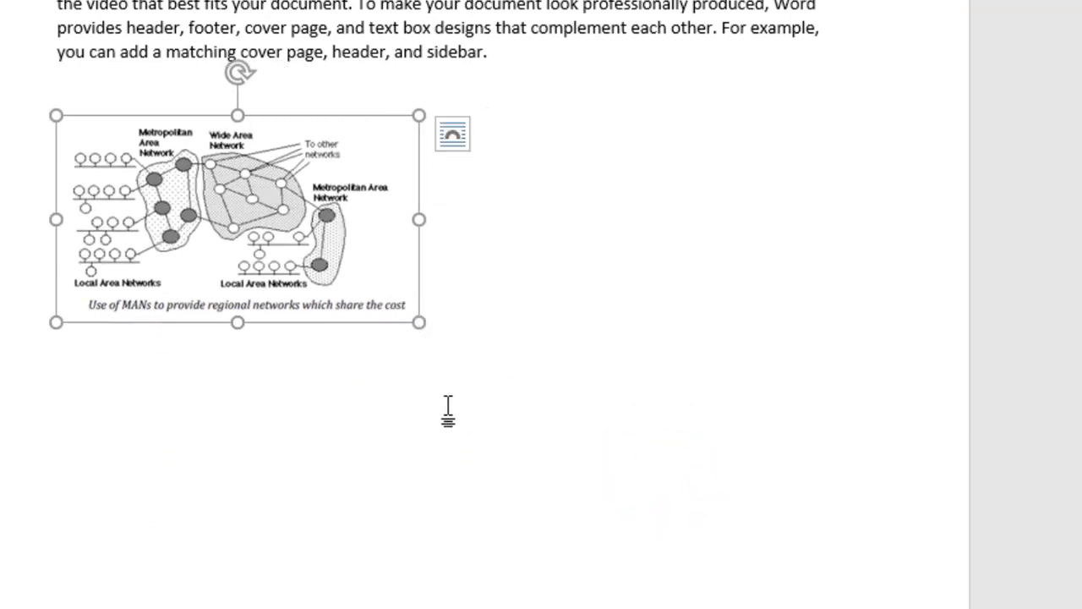
drag(417, 323, 485, 403)
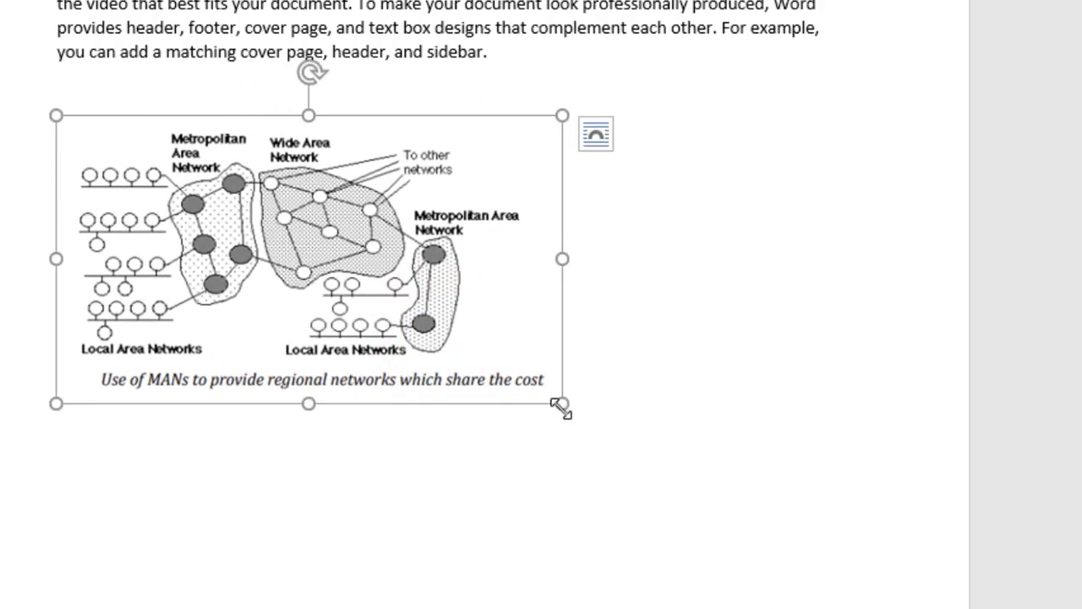
key(ctrl+z)
click(502, 378)
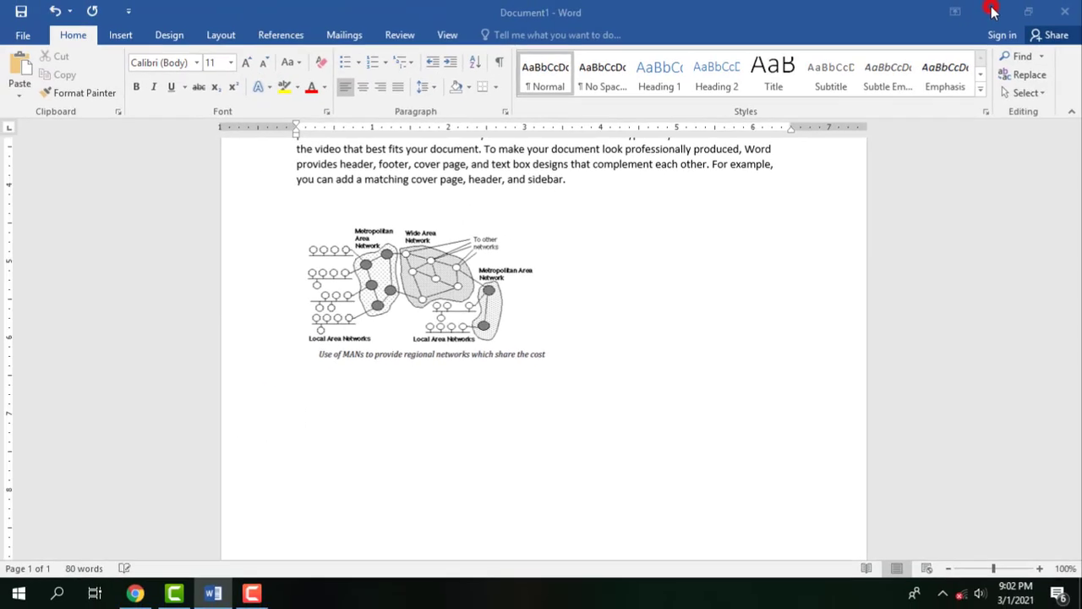
Minimize Word to return to the Chrome PDF of the network diagram.
click(992, 11)
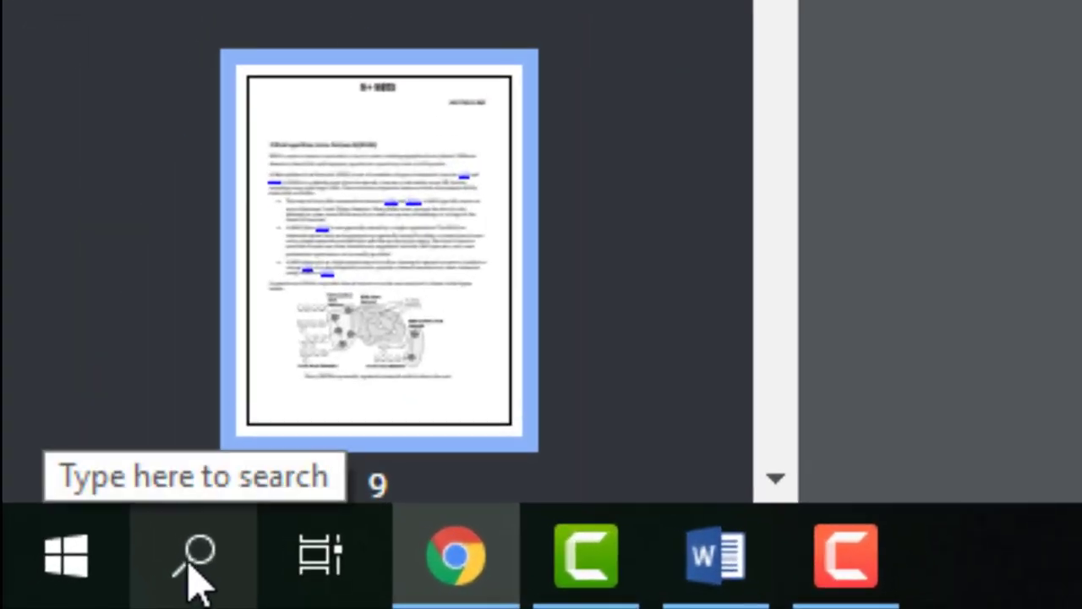
Search Windows for 'Snip' to find the Snipping Tool desktop app.
click(189, 564)
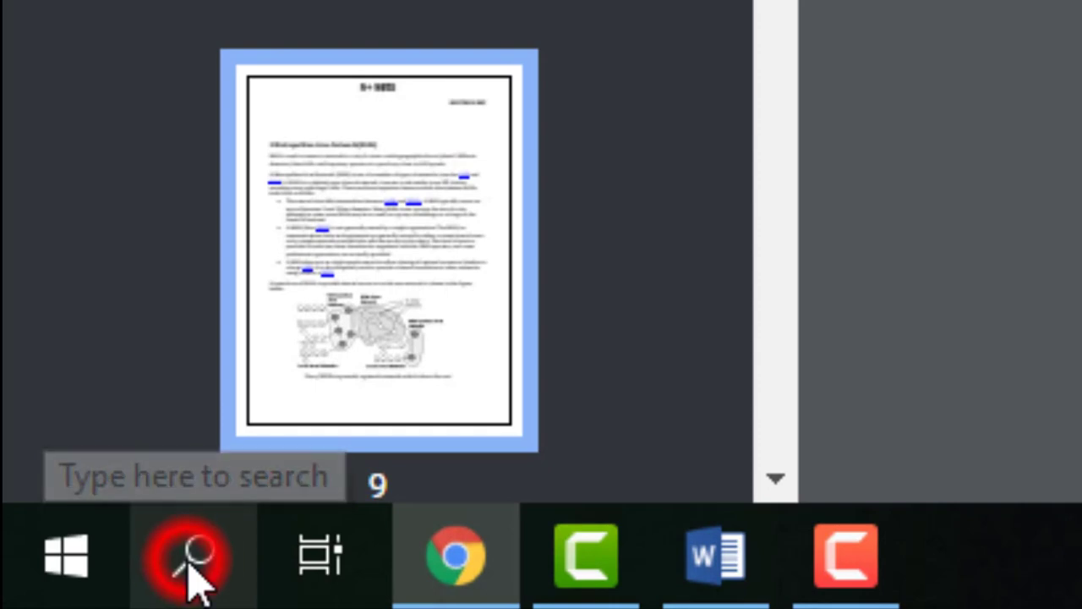
text(Snip)
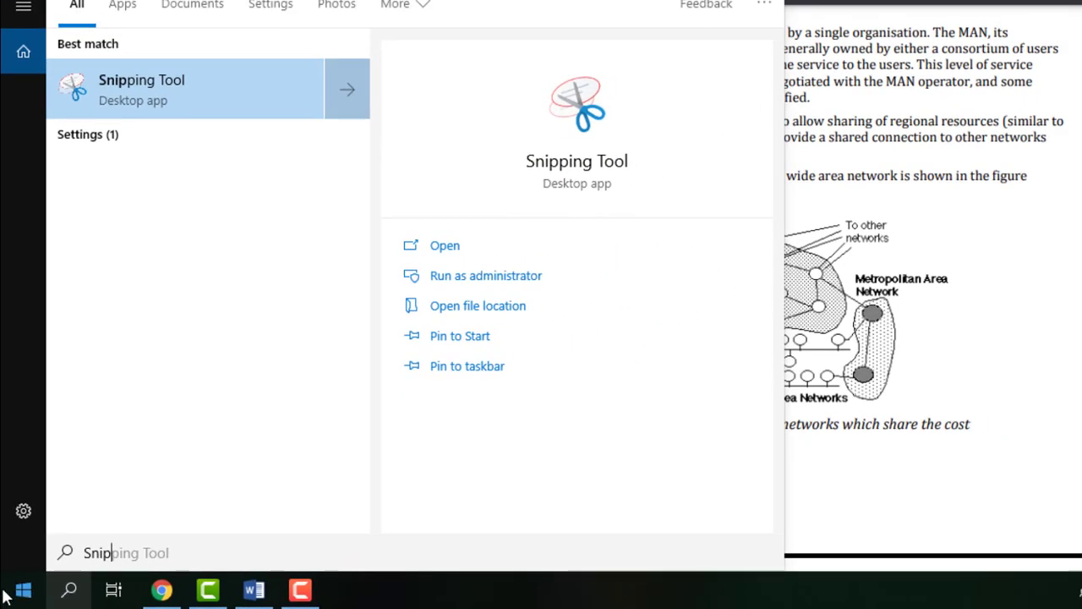
double_click(86, 554)
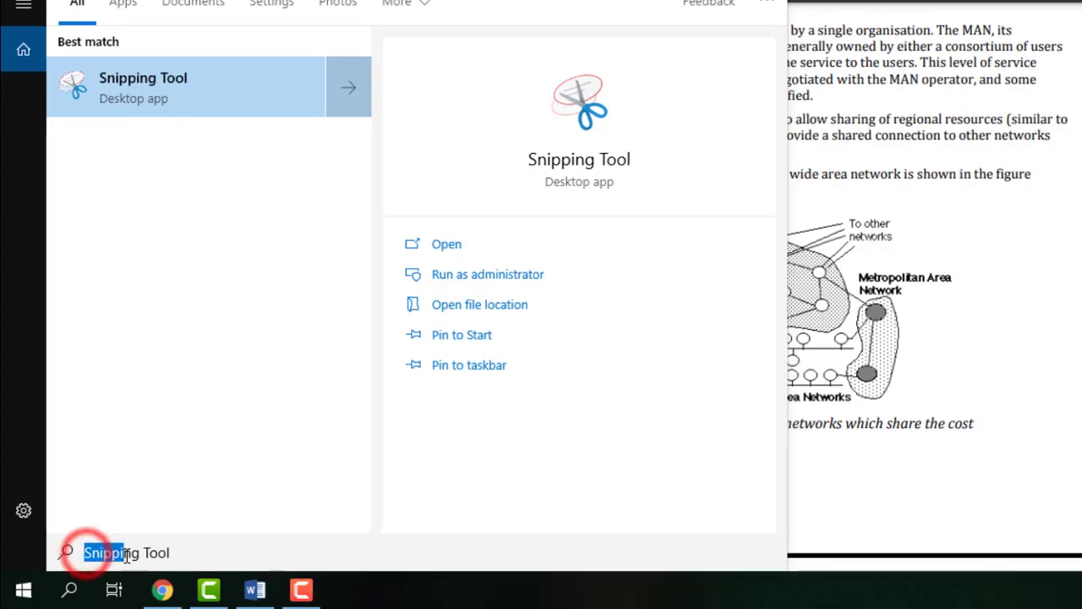
click(140, 554)
click(179, 554)
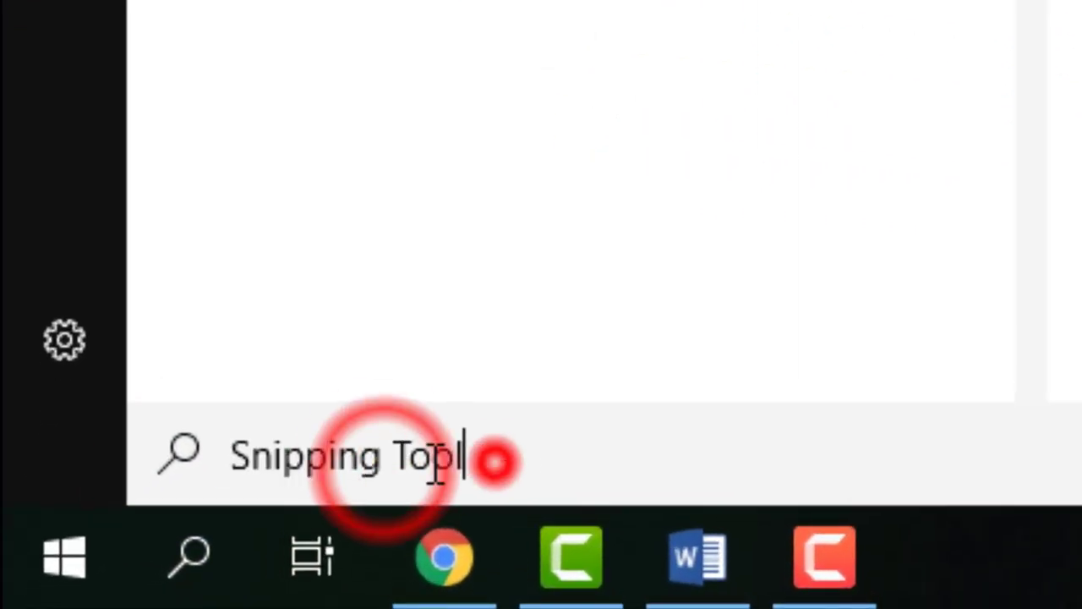
drag(436, 464, 220, 451)
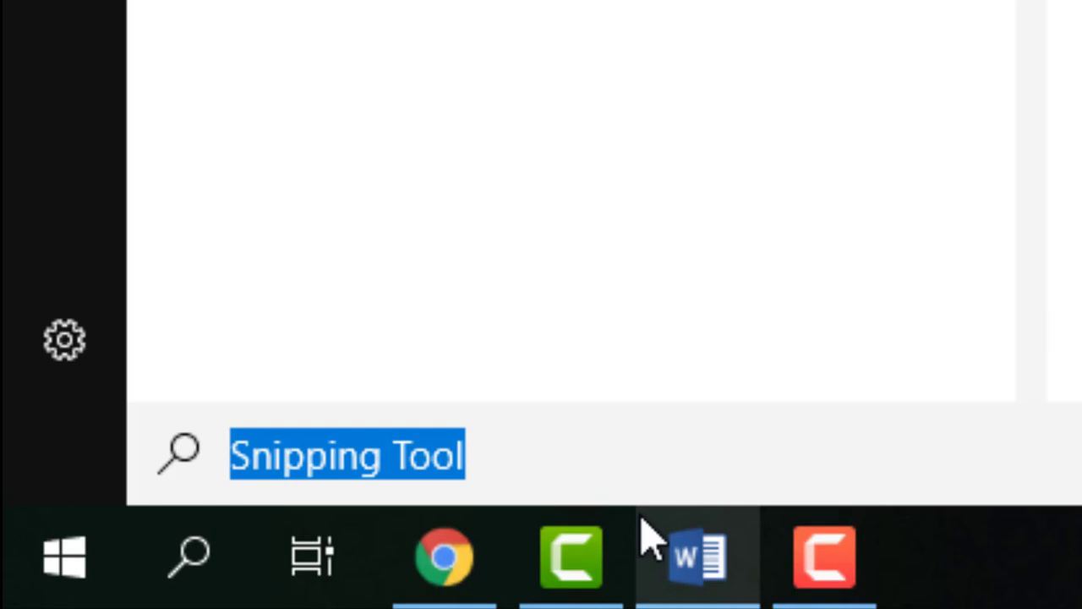
text(Snip)
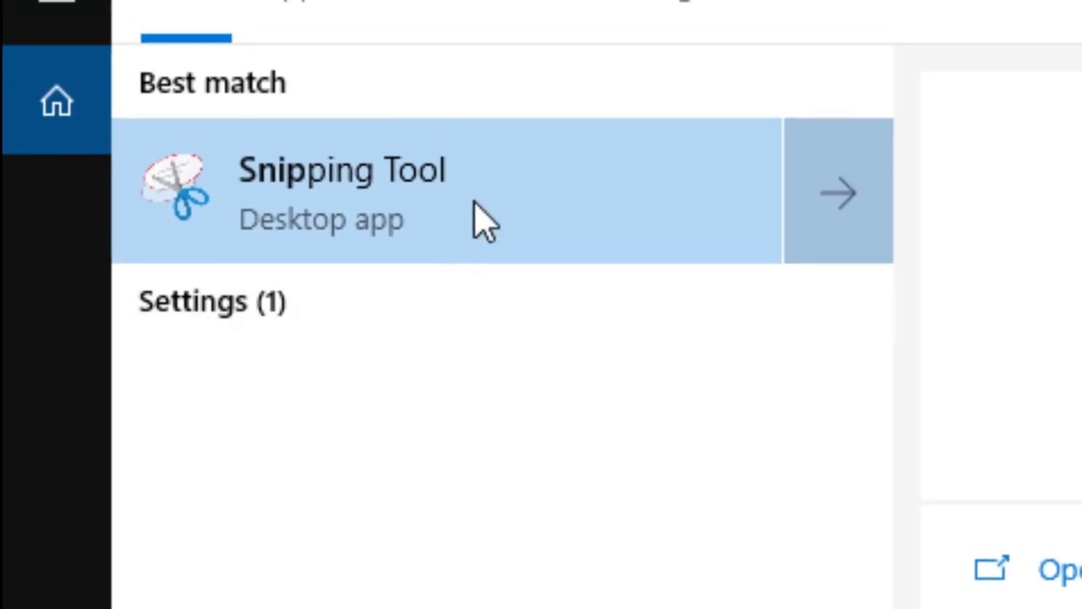
Launch Snipping Tool and snip the MAN diagram with its caption from the PDF.
click(472, 204)
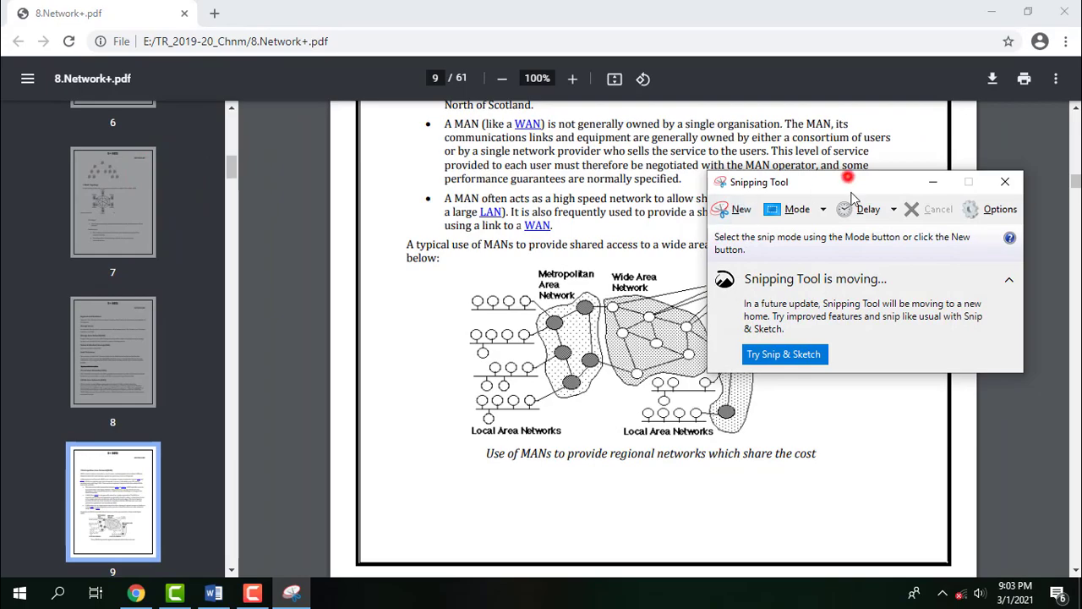
drag(851, 192, 908, 115)
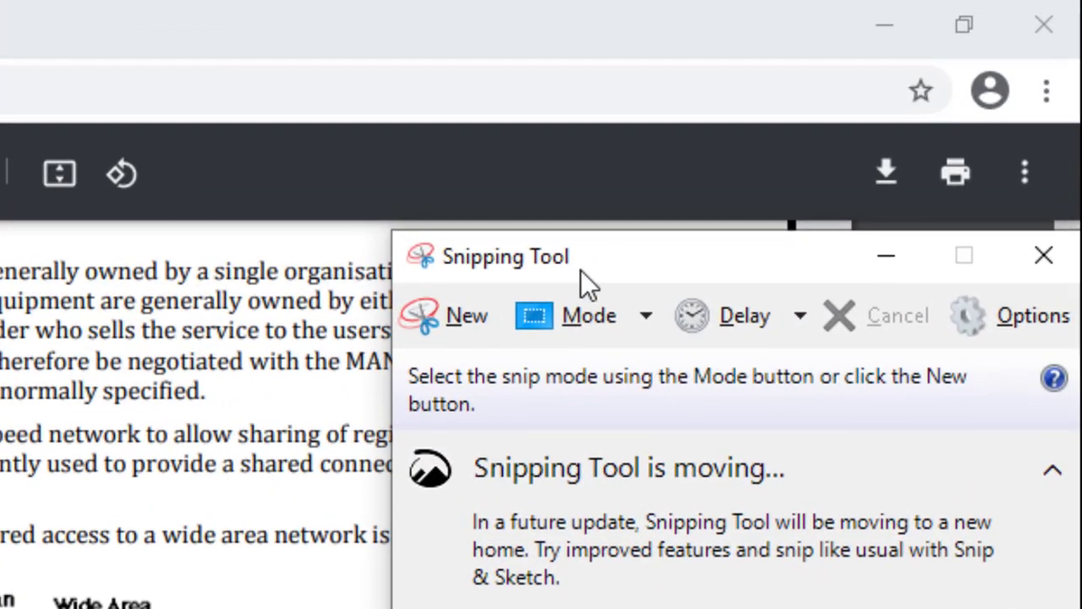
drag(581, 270, 749, 285)
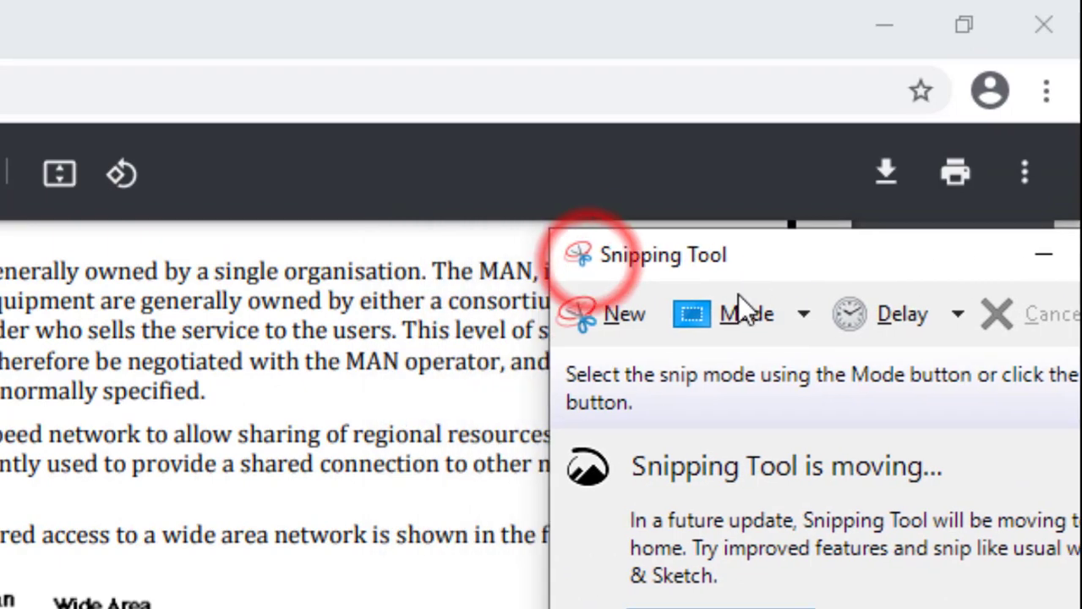
click(606, 325)
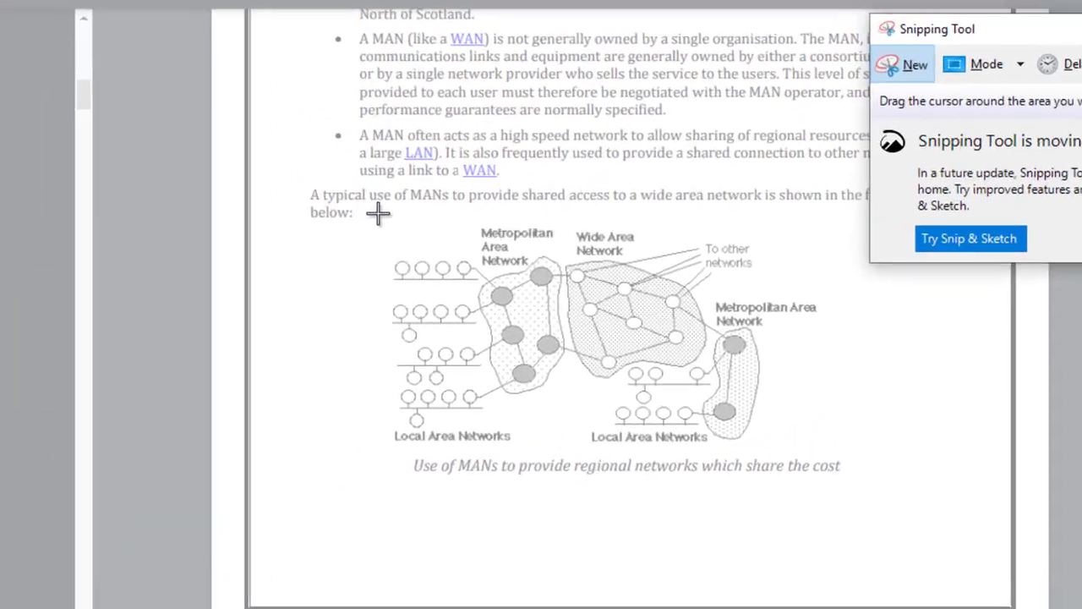
drag(458, 258, 755, 489)
drag(779, 564, 922, 533)
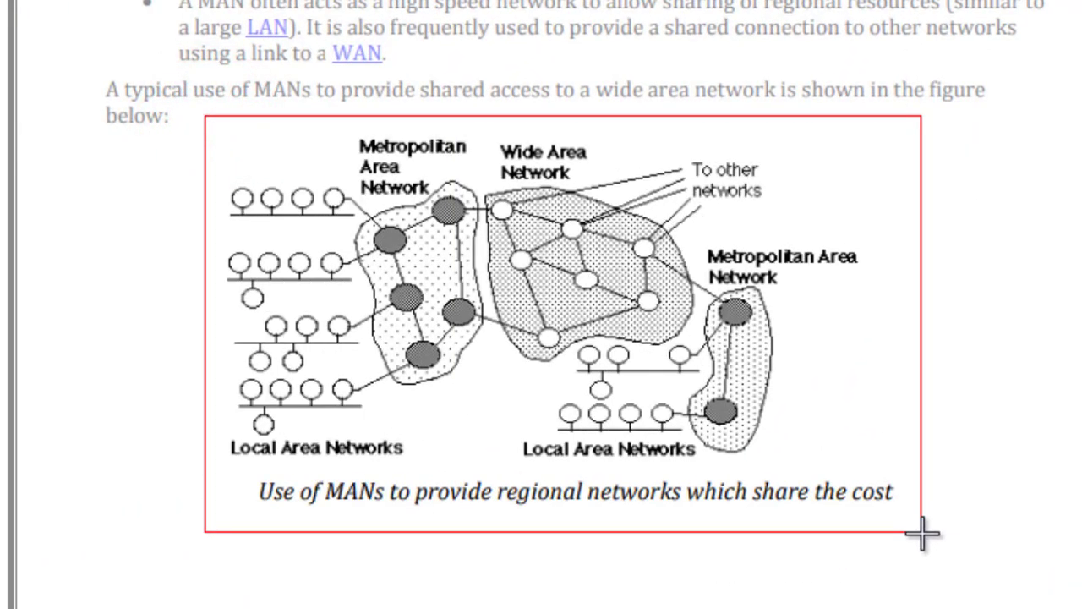
drag(922, 533, 921, 533)
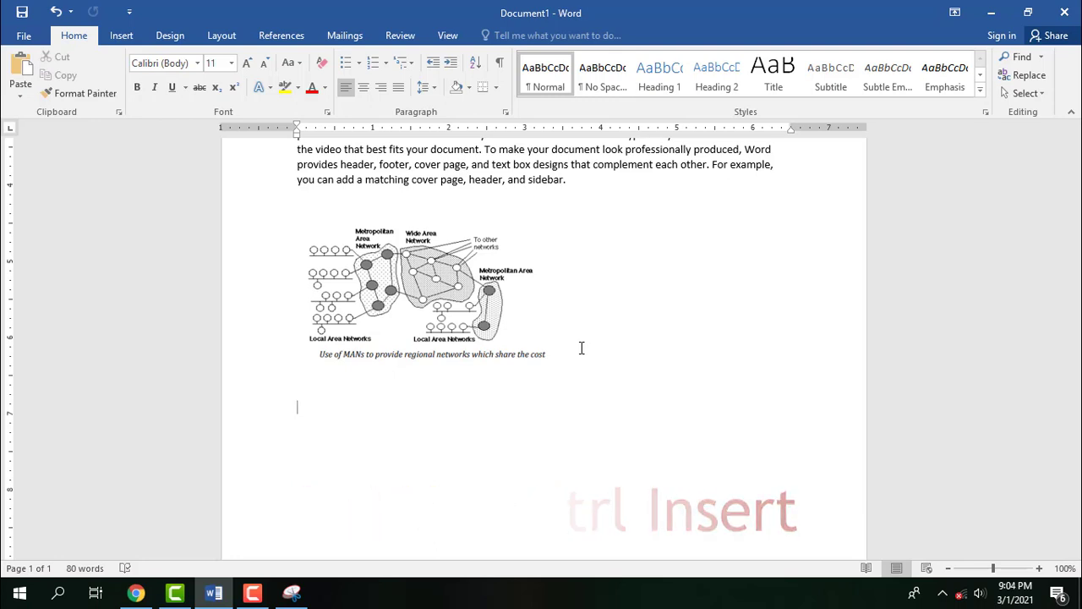
Paste the snip onto page 2 with Ctrl+V and shrink it slightly.
key(ctrl+v)
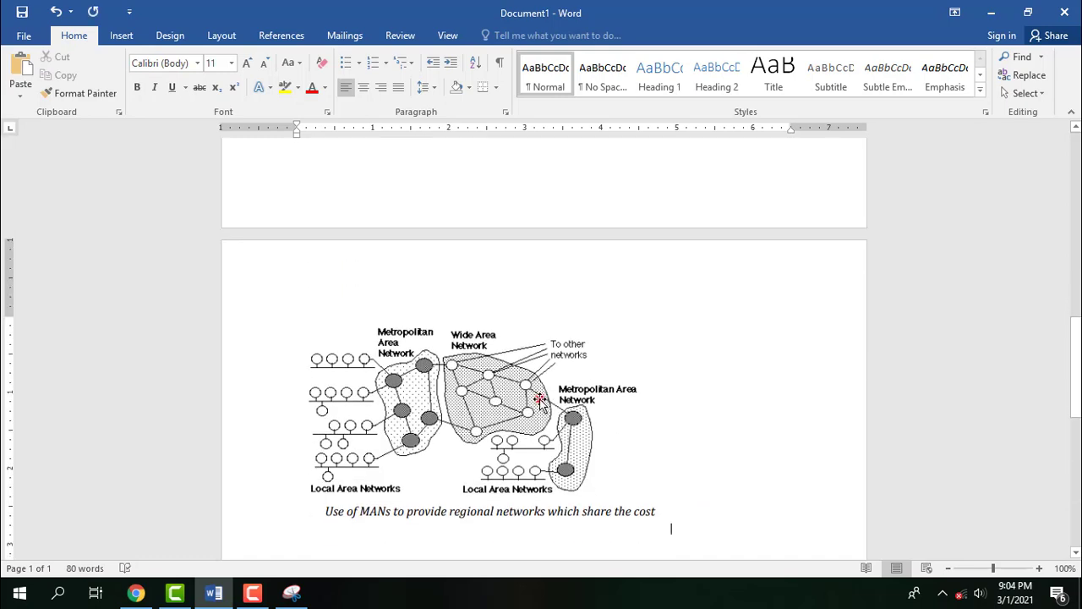
click(536, 397)
scroll(695, 512, down, 2)
mouse_move(672, 422)
mouse_down()
mouse_move(700, 451)
mouse_move(661, 415)
mouse_up()
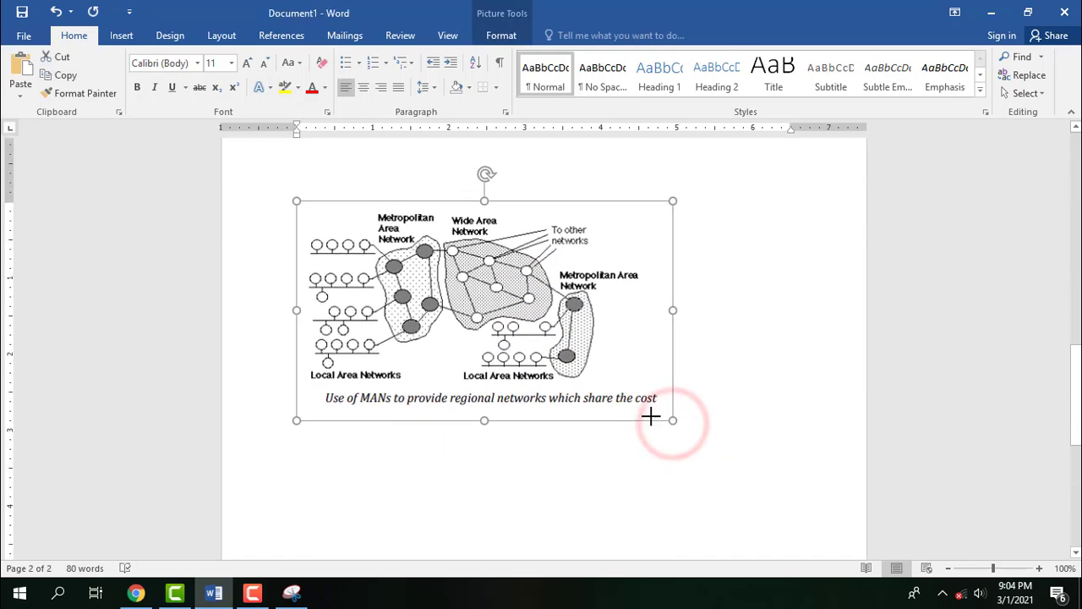
click(690, 446)
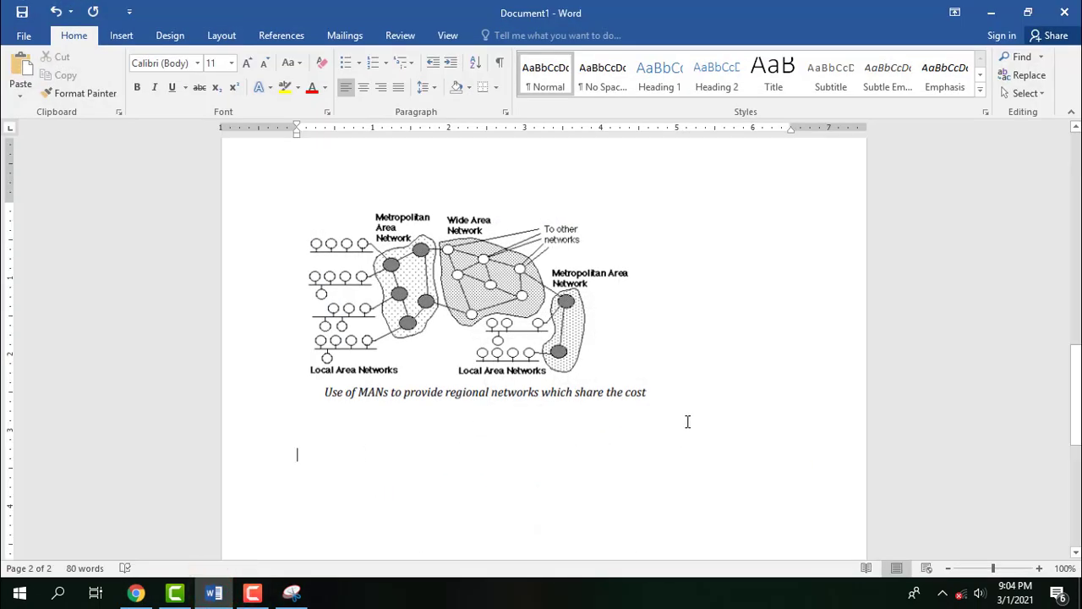
Paste the full-screen Print Screen capture below the second diagram and select it.
scroll(687, 421, down, 4)
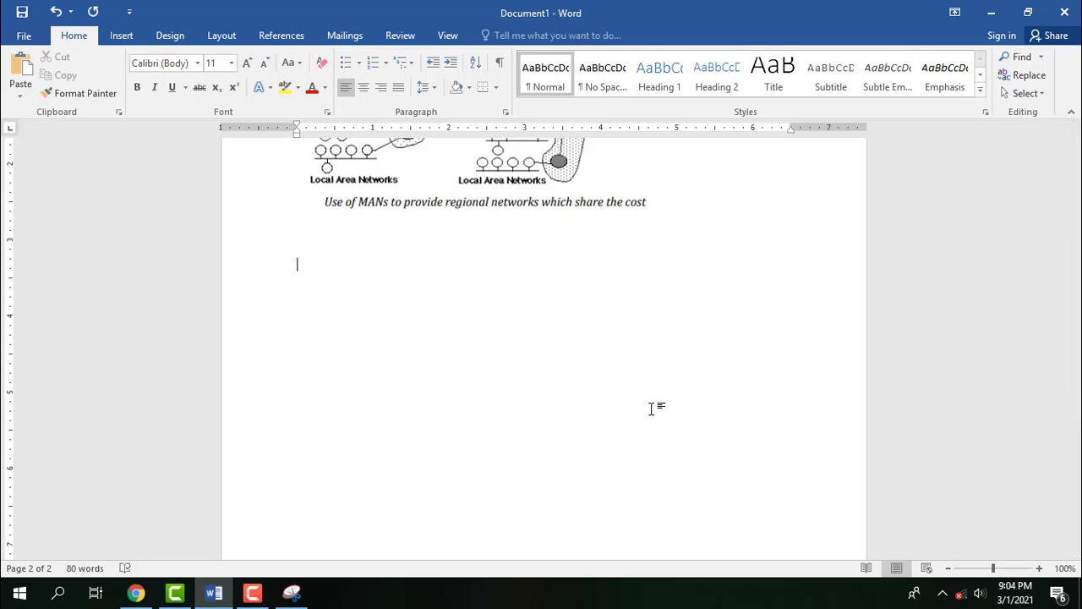
key(ctrl+v)
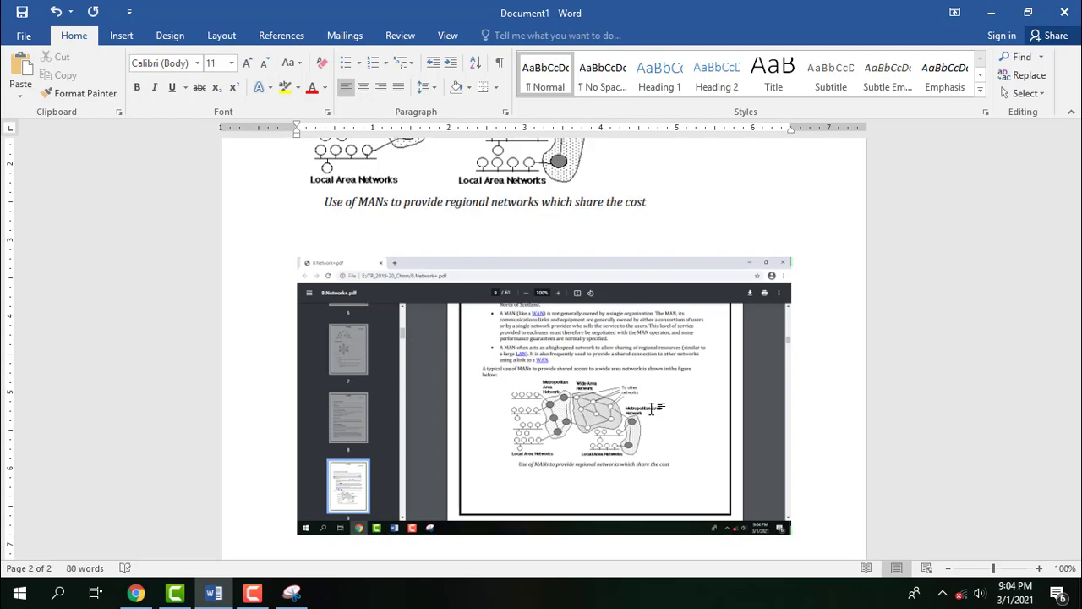
click(652, 409)
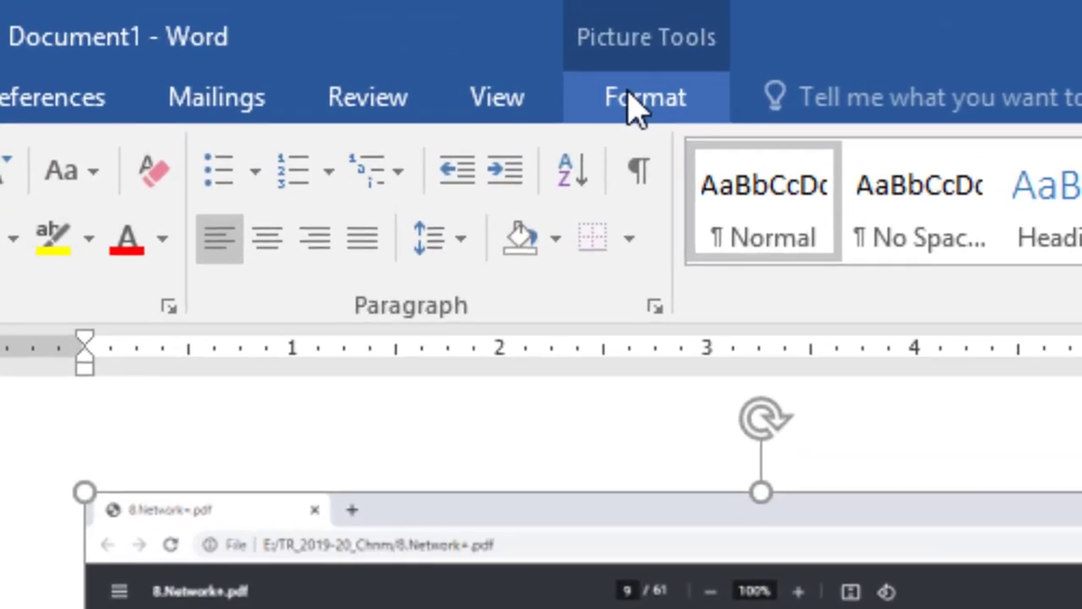
Crop all four sides of the capture to the MAN diagram and caption, 1.29" by 2.37".
click(497, 36)
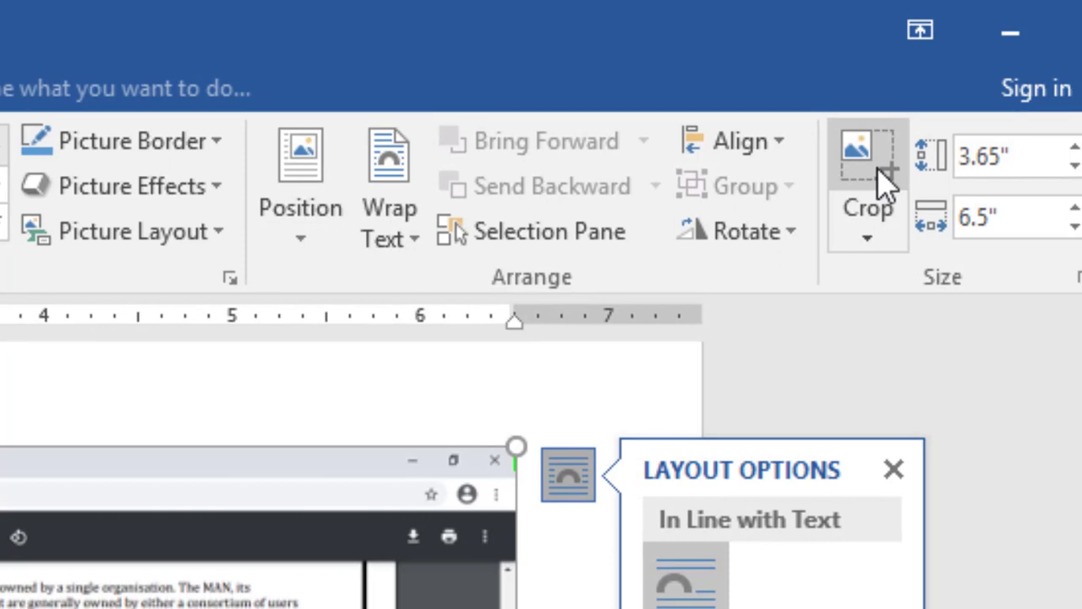
click(880, 174)
drag(0, 447, 0, 608)
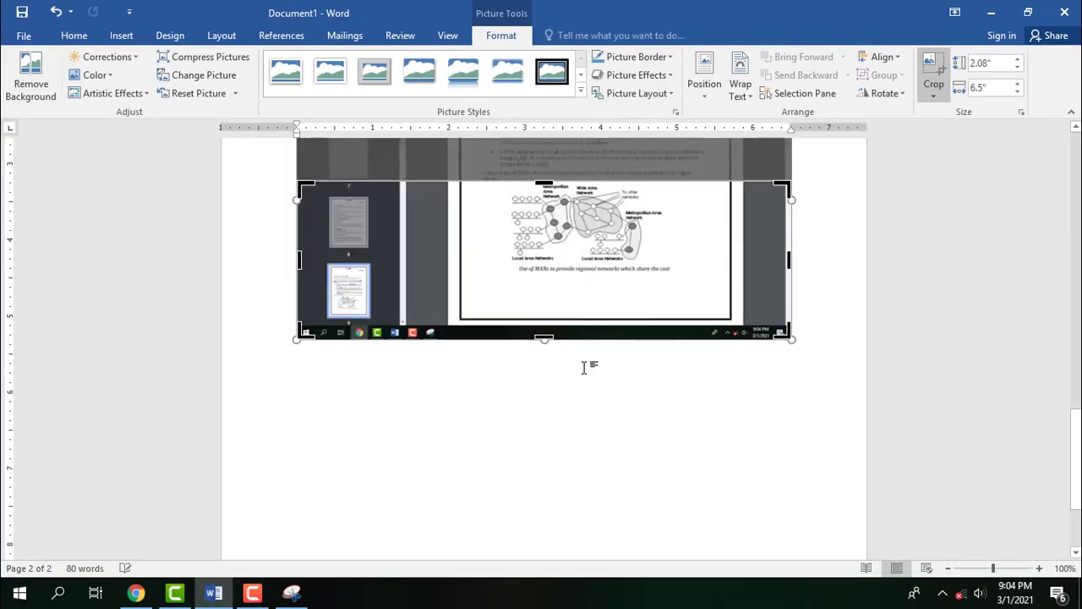
drag(543, 337, 528, 278)
drag(297, 230, 501, 229)
drag(587, 230, 476, 242)
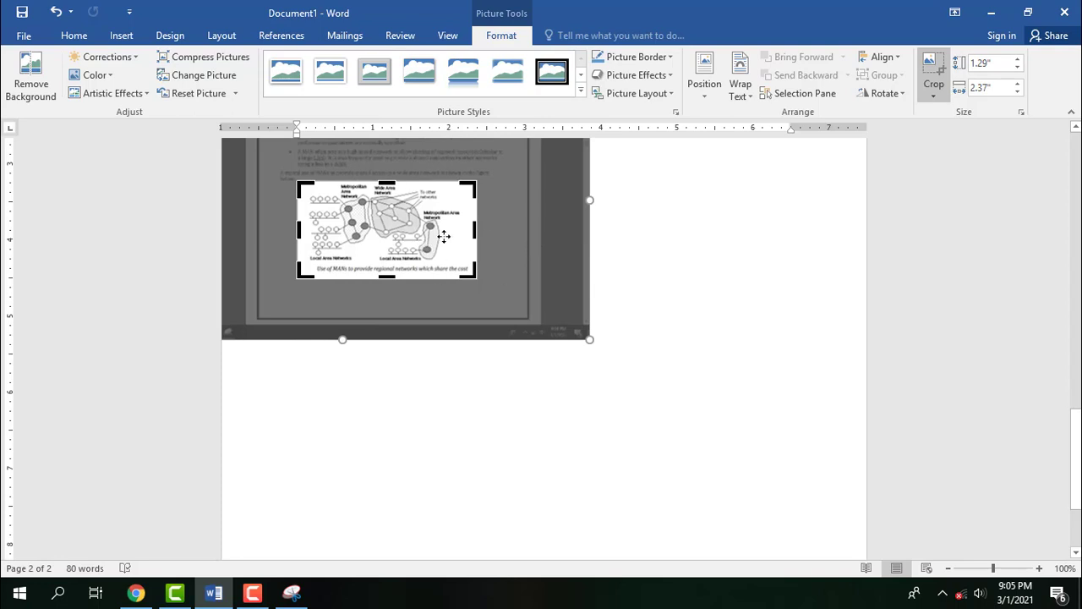
Finish cropping, enlarge the diagram to 2.5" by 4.58", and place the caret below it.
click(671, 275)
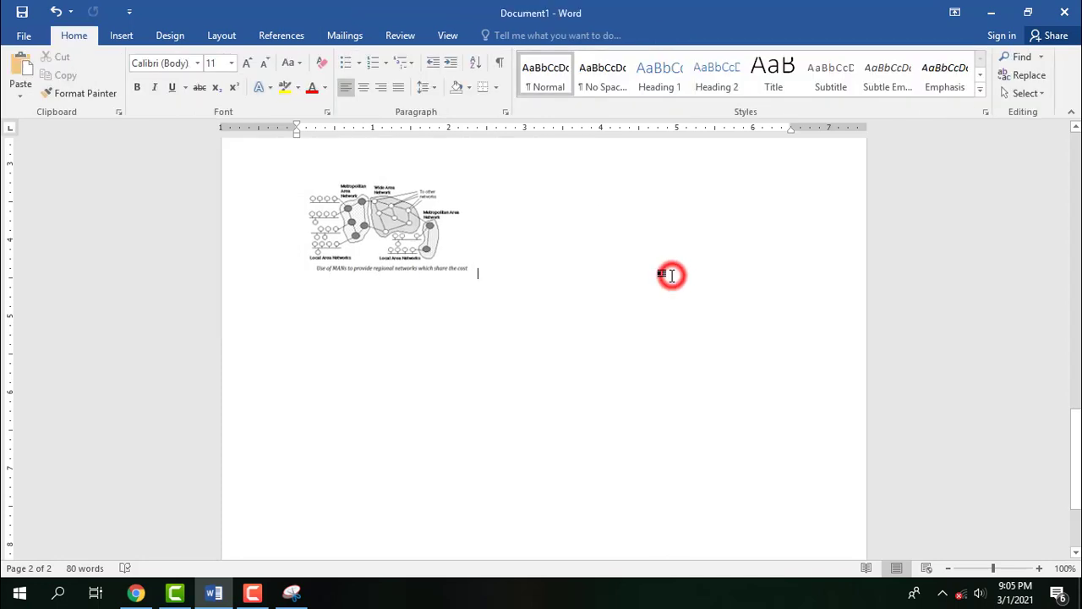
click(396, 264)
drag(479, 281, 646, 398)
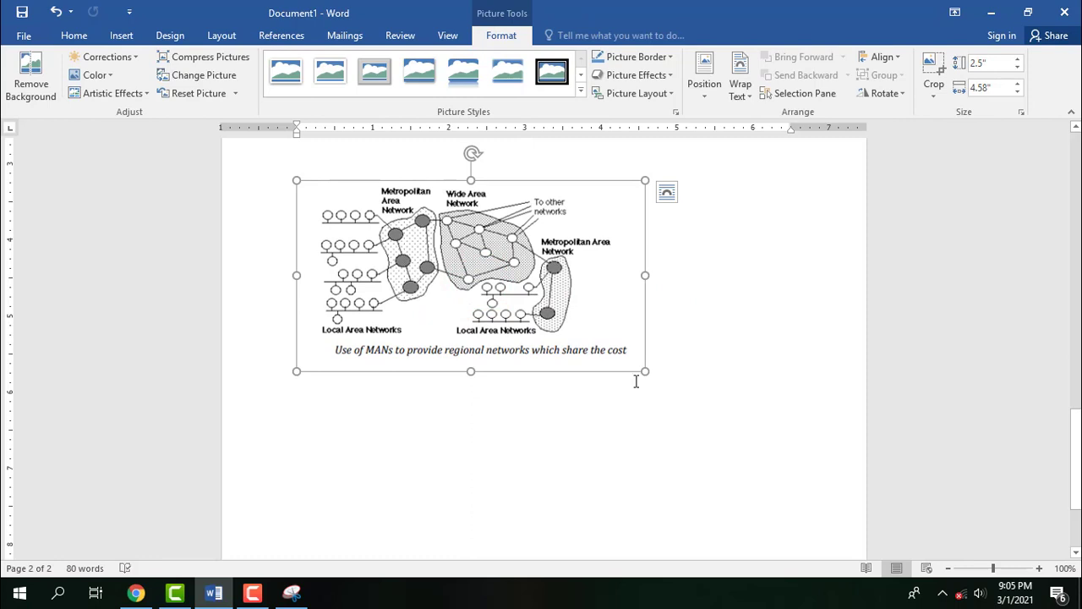
click(636, 382)
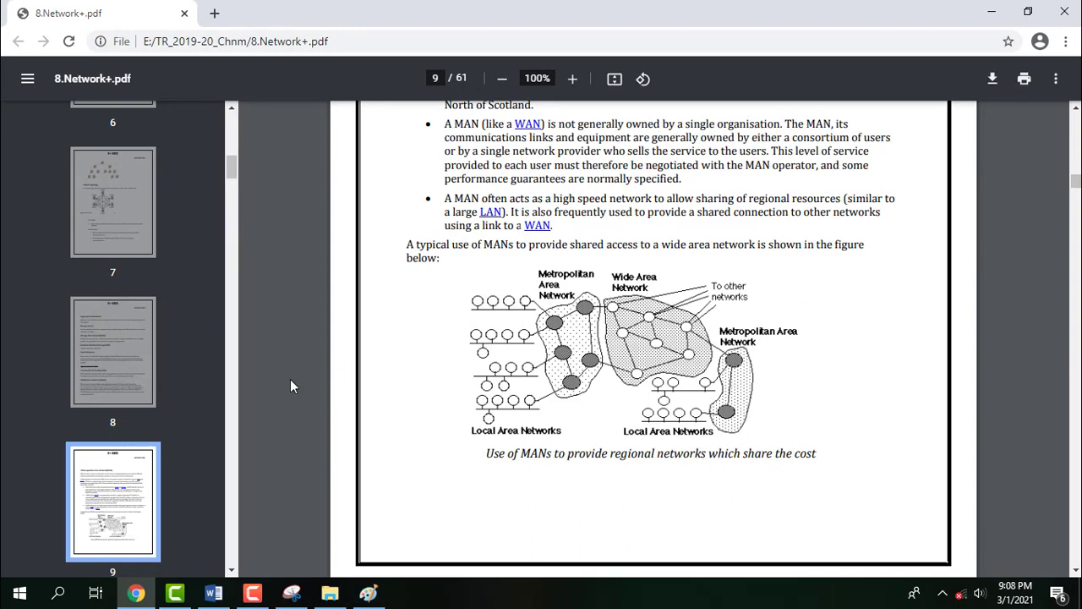
Save a full-screen capture with Windows+Print Screen, then minimize Chrome to the desktop.
key(super+Print)
click(993, 13)
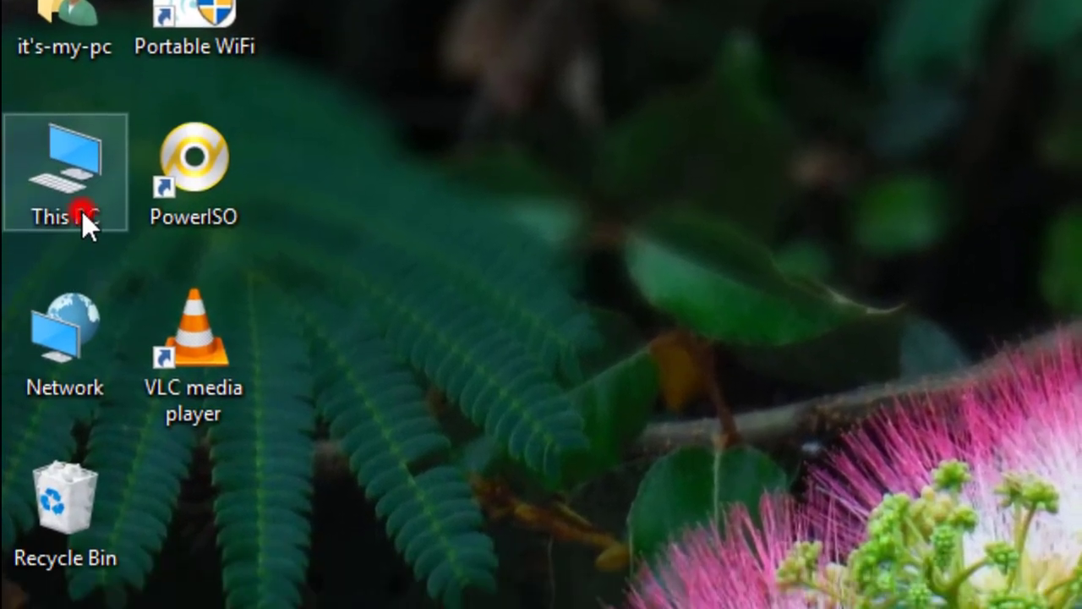
Open the Pictures\Screenshots folder from This PC in File Explorer.
double_click(82, 280)
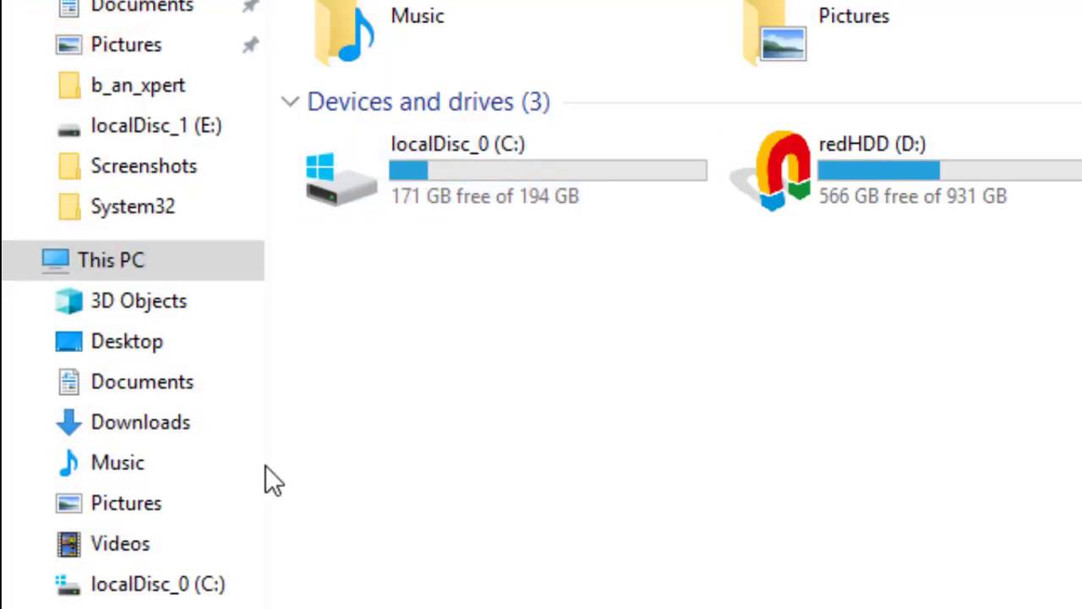
click(136, 504)
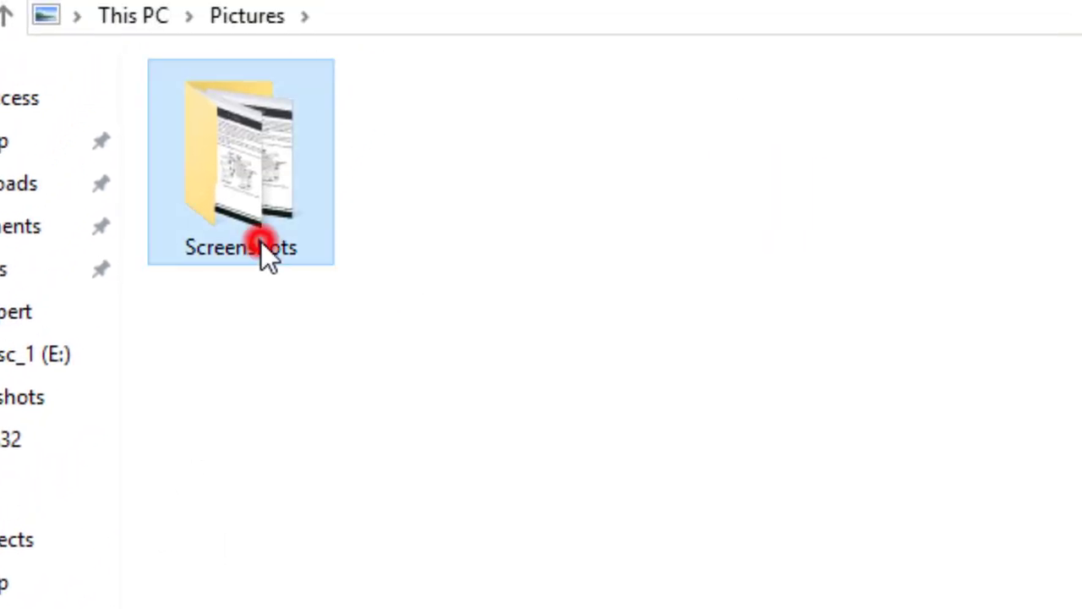
double_click(261, 242)
Select Screenshot (4) through Screenshot (6) to check them, then clear the selection.
drag(638, 279, 267, 184)
click(424, 356)
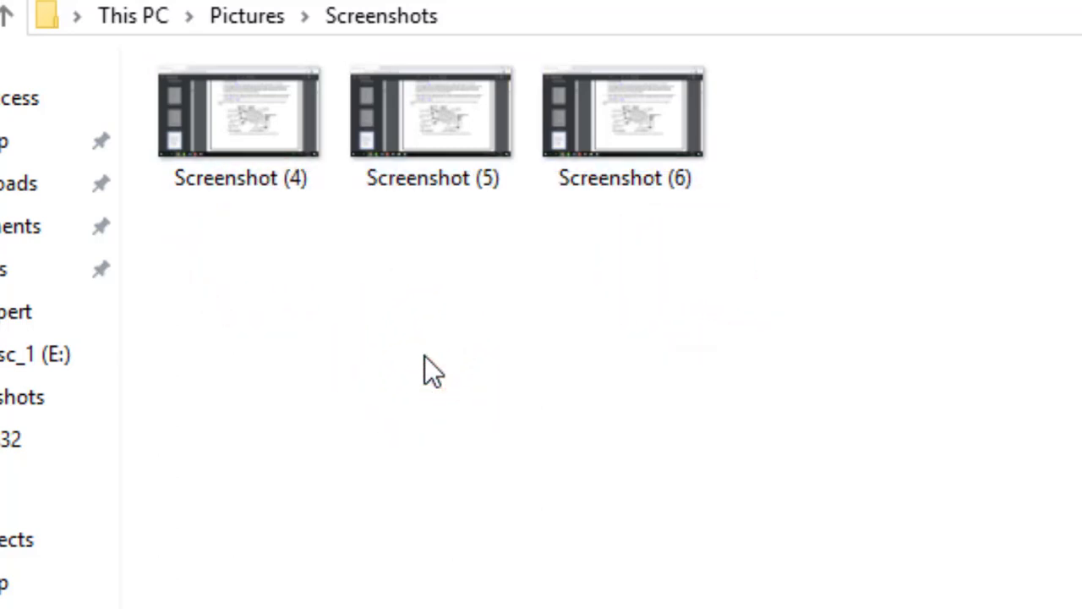
drag(757, 231, 265, 150)
click(652, 312)
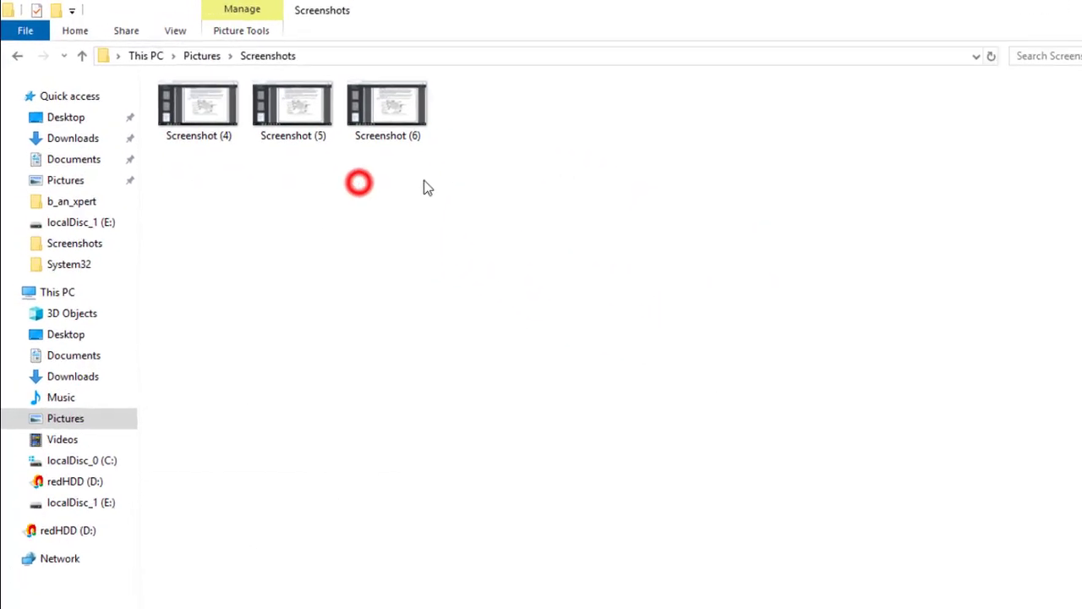
drag(428, 188, 231, 129)
click(332, 269)
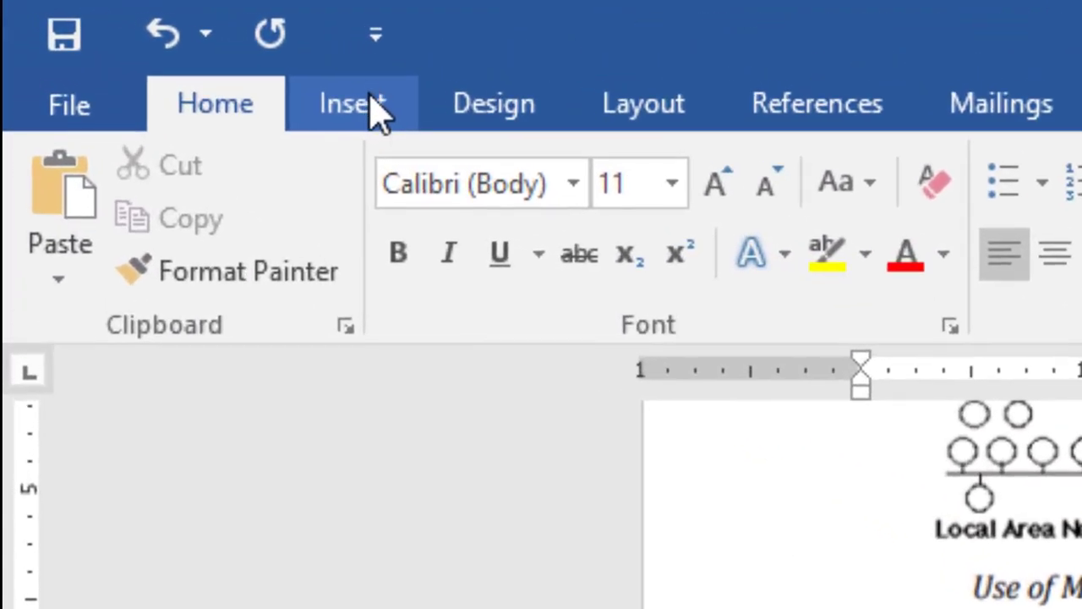
Insert Screenshot (6) from Pictures\Screenshots as a 3.65" by 6.5" picture on page 3.
click(121, 35)
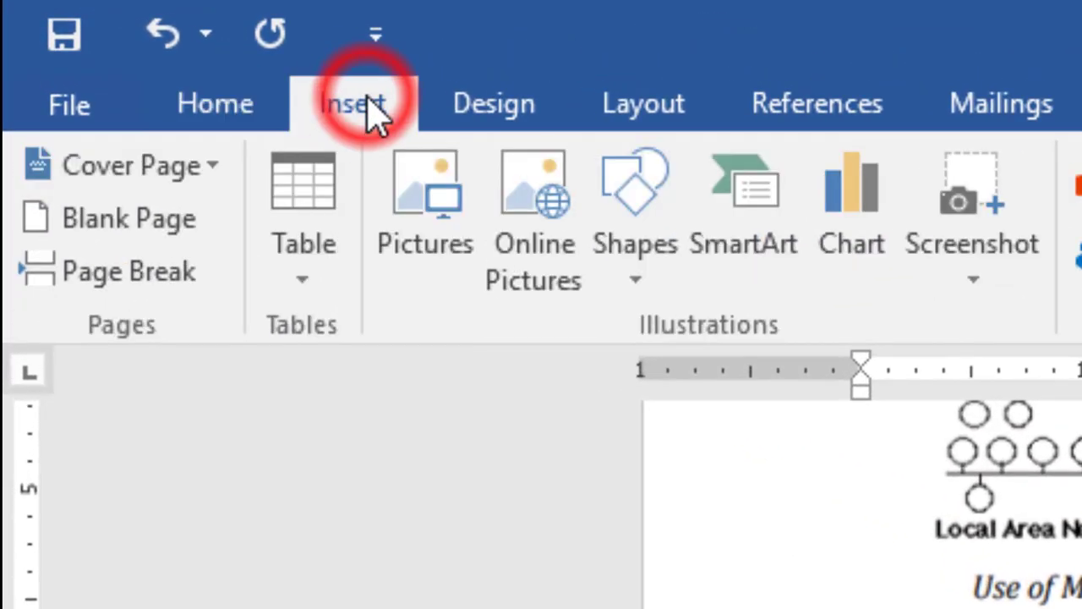
click(435, 287)
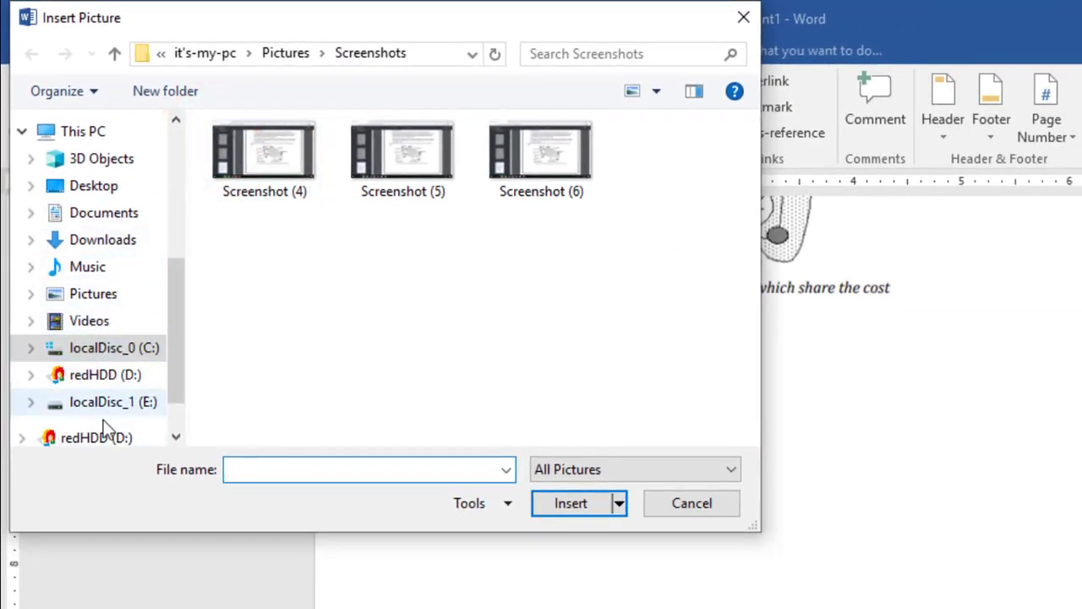
click(112, 298)
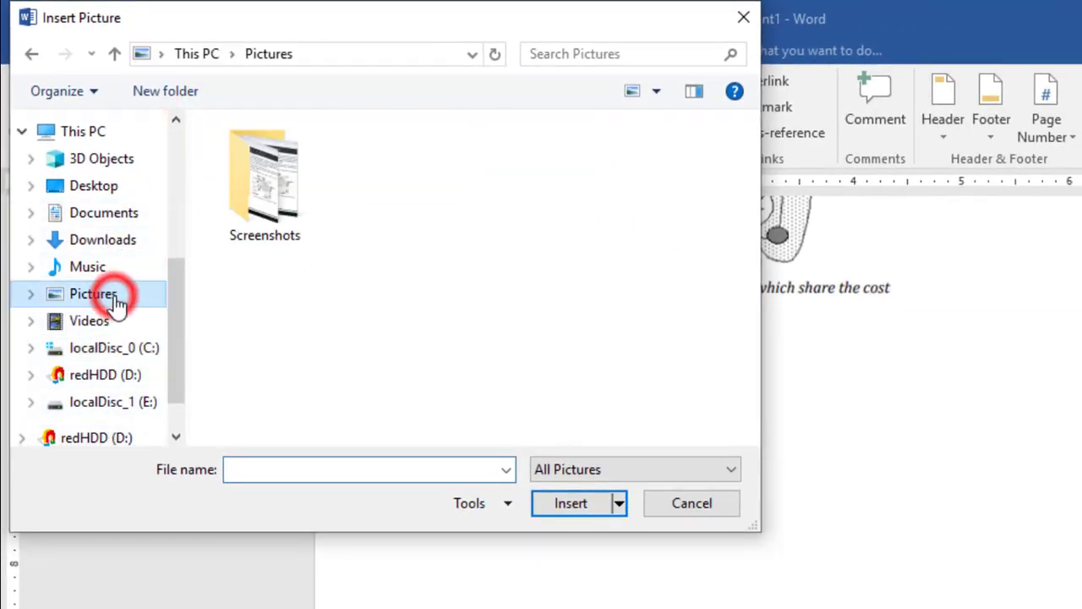
double_click(267, 237)
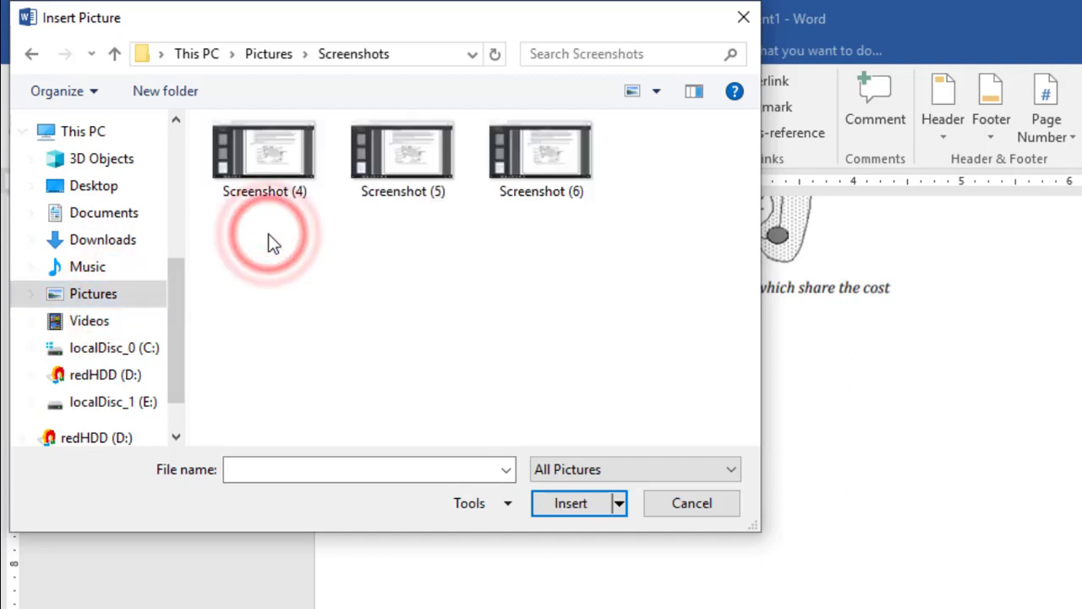
click(556, 173)
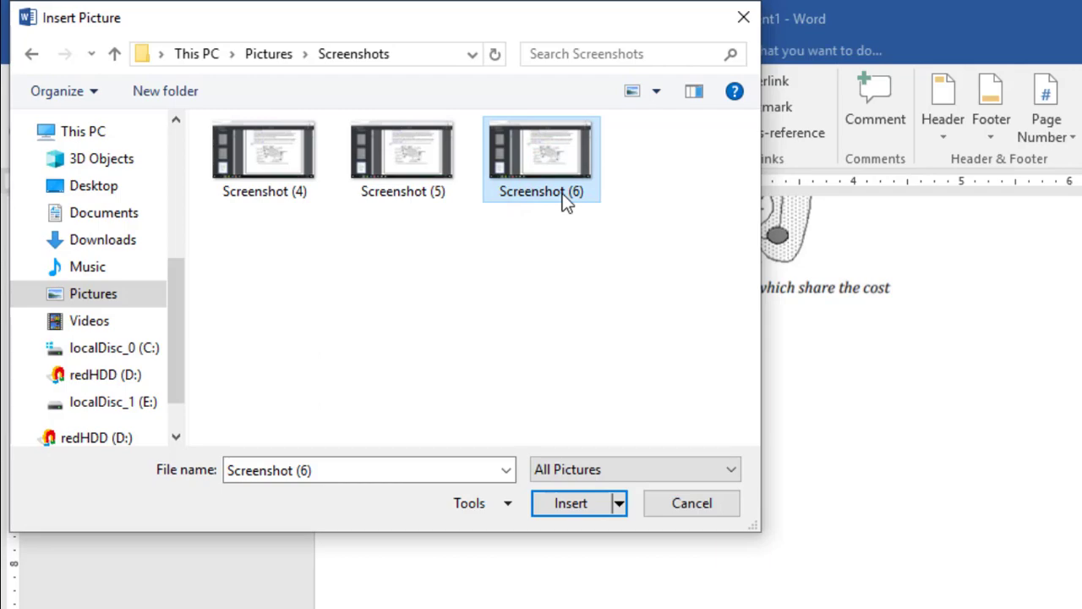
click(572, 504)
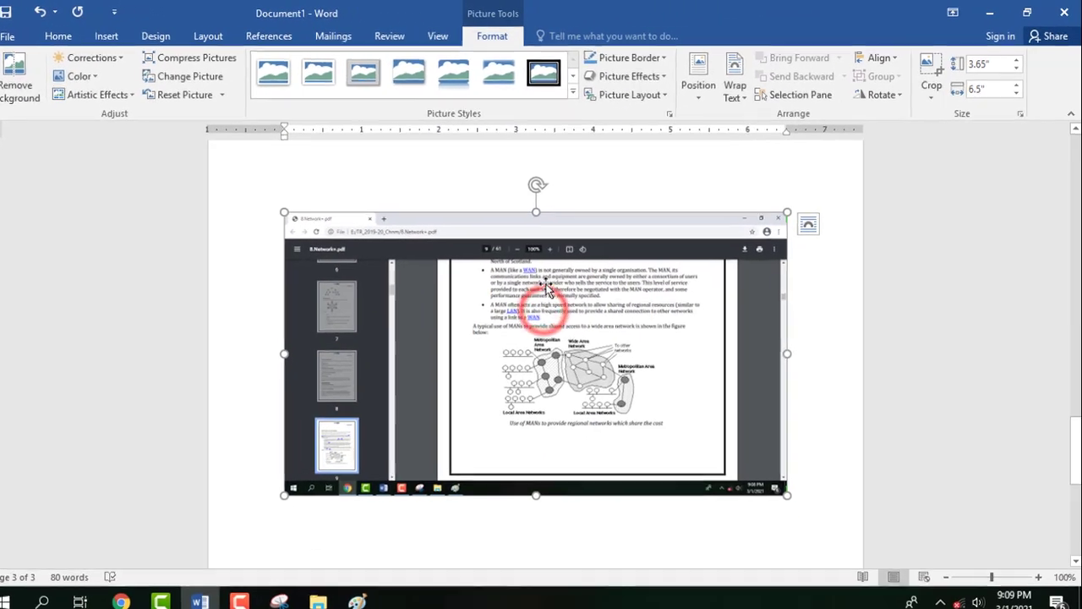
Crop Screenshot (6) at top, bottom and left to the diagram, about 1.28" tall.
click(933, 66)
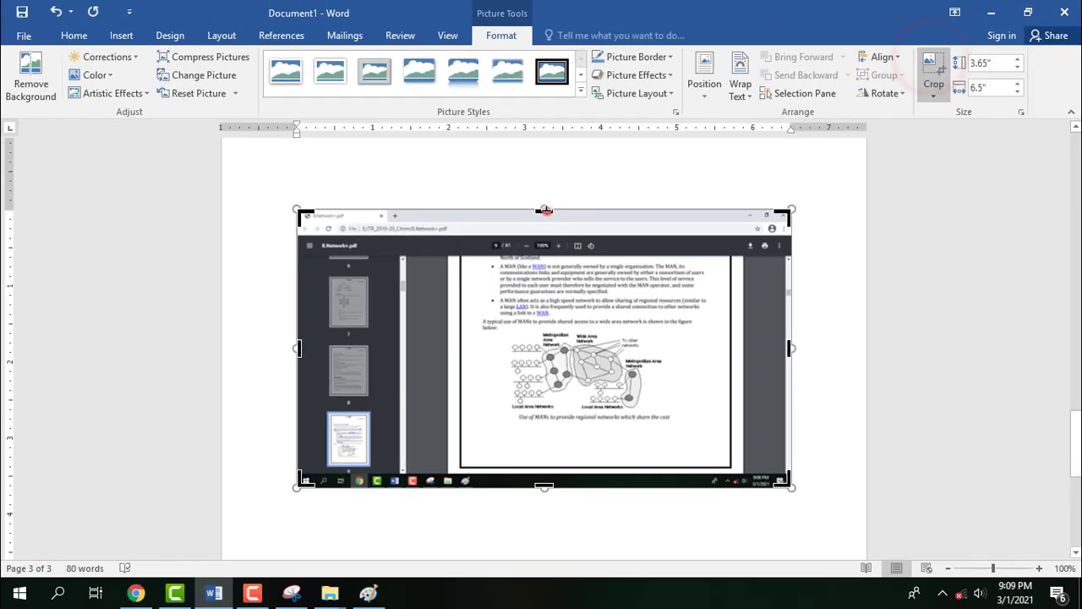
drag(546, 210, 544, 331)
drag(545, 390, 550, 330)
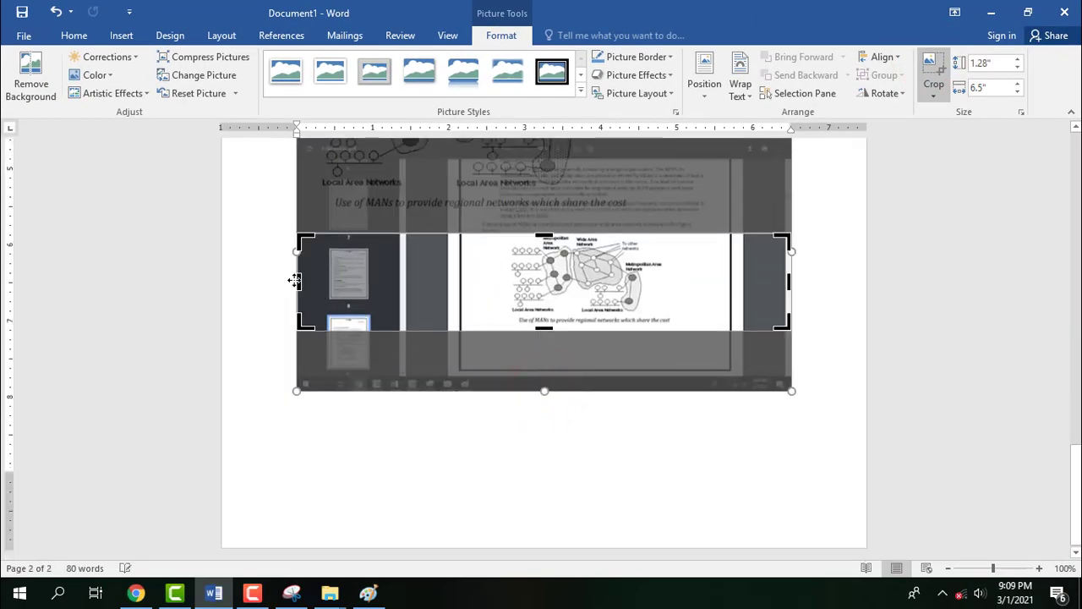
drag(298, 282, 502, 280)
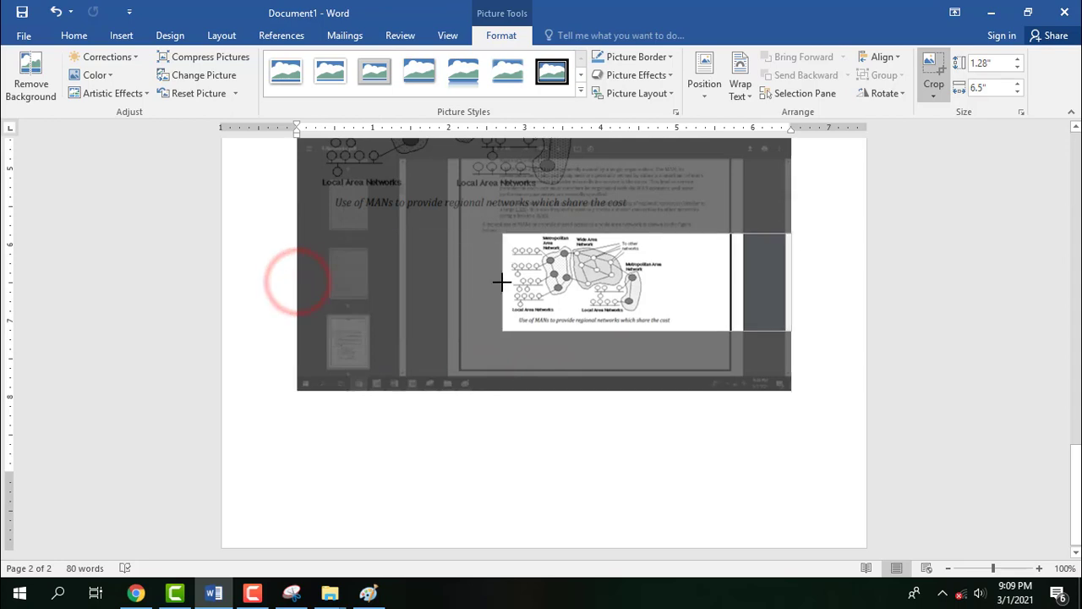
click(582, 281)
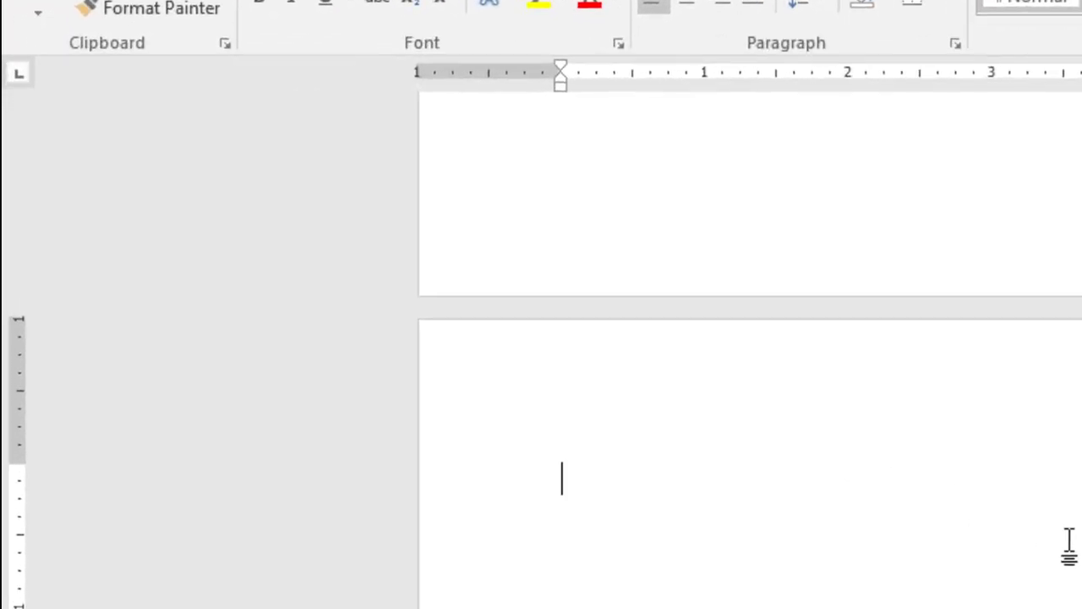
Type the note 'Alt I P F' and add an empty line below it.
text(Alt I P)
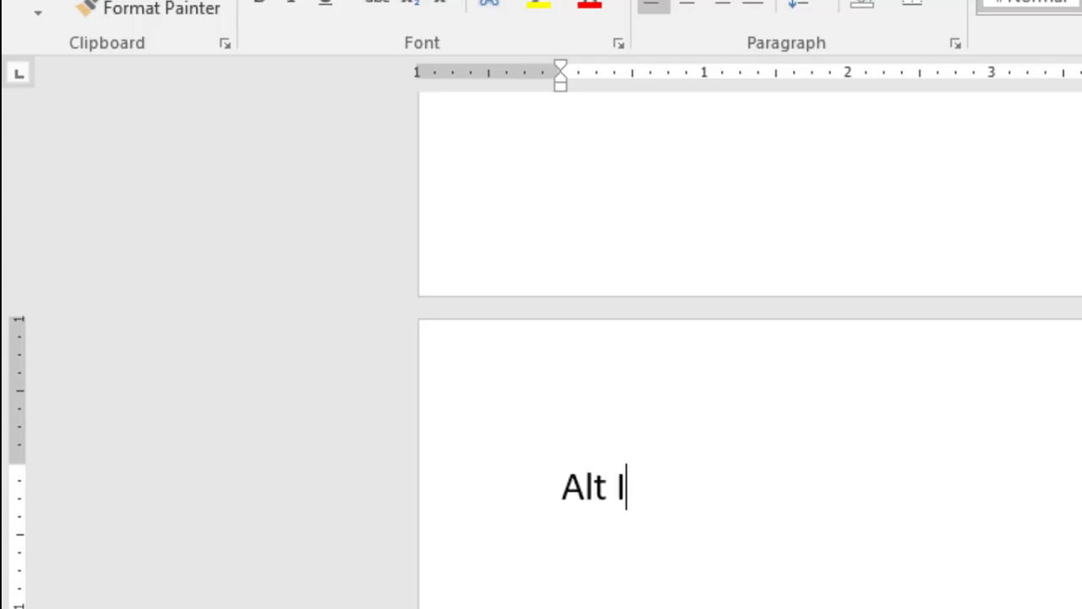
text( F)
key(Return)
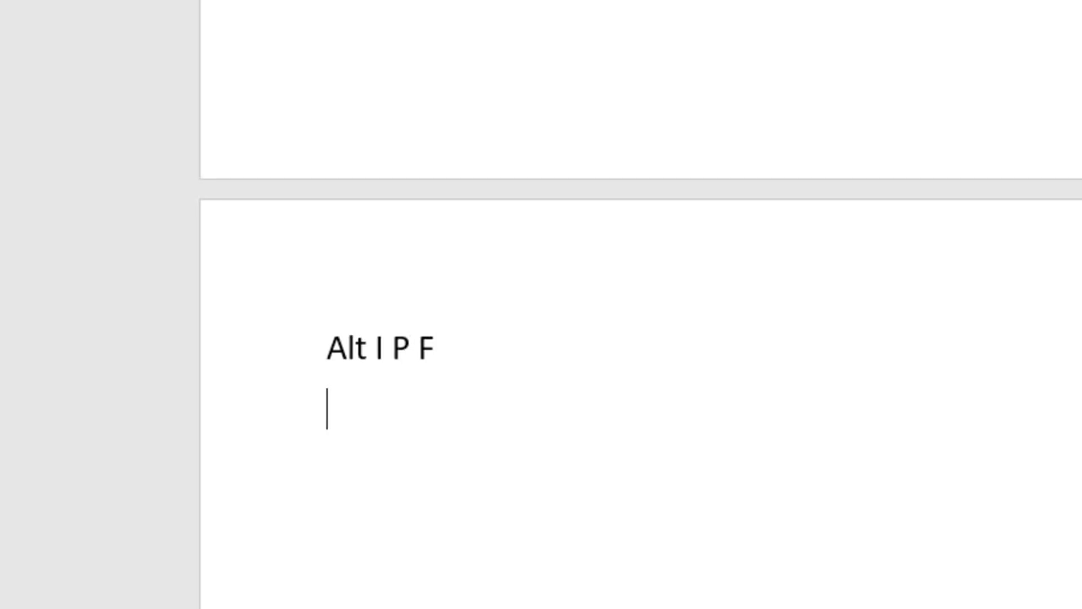
Insert Screenshot (6) again via Alt, I, P, F, sized 3.65" by 6.49".
key(alt+i)
key(p)
key(f)
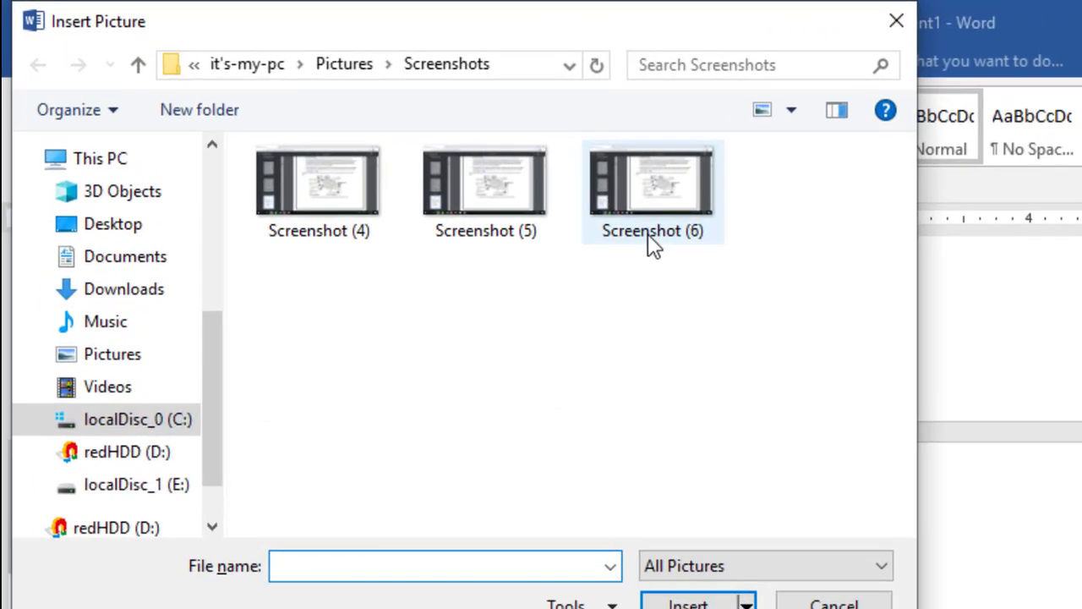
click(649, 237)
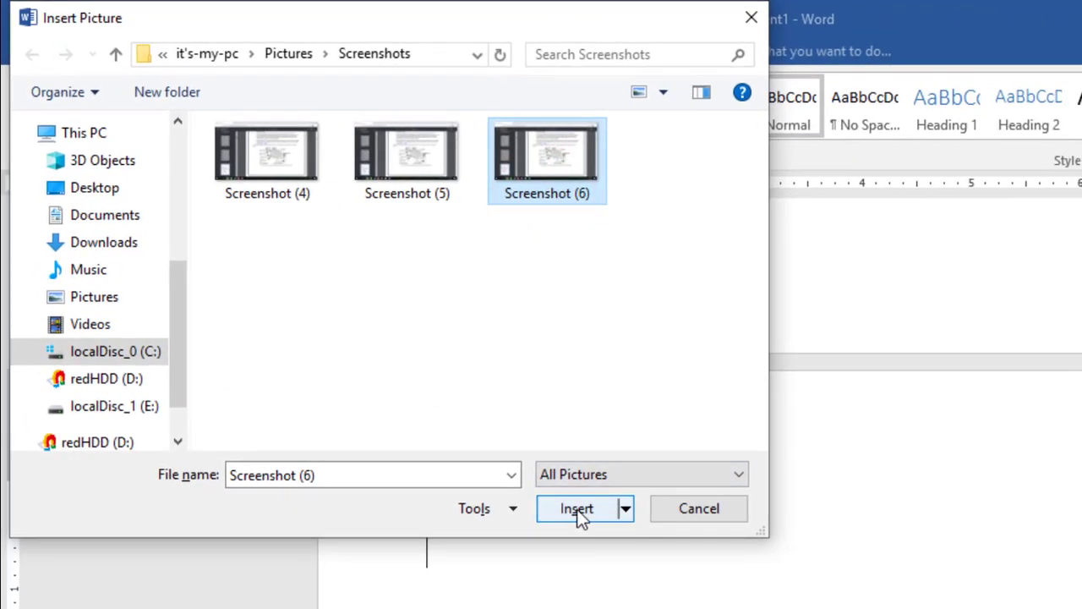
click(578, 511)
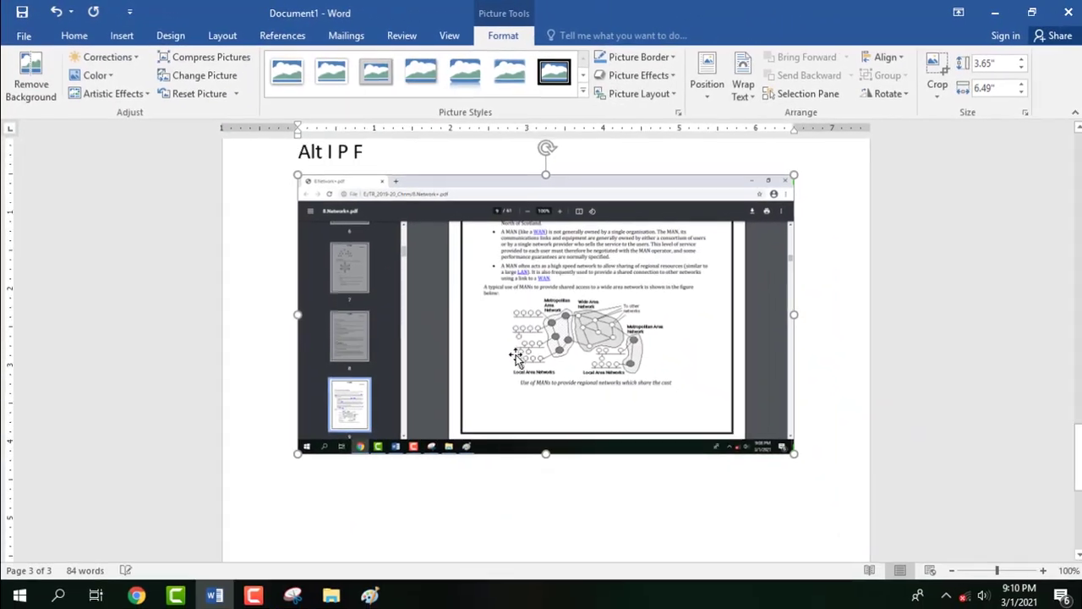